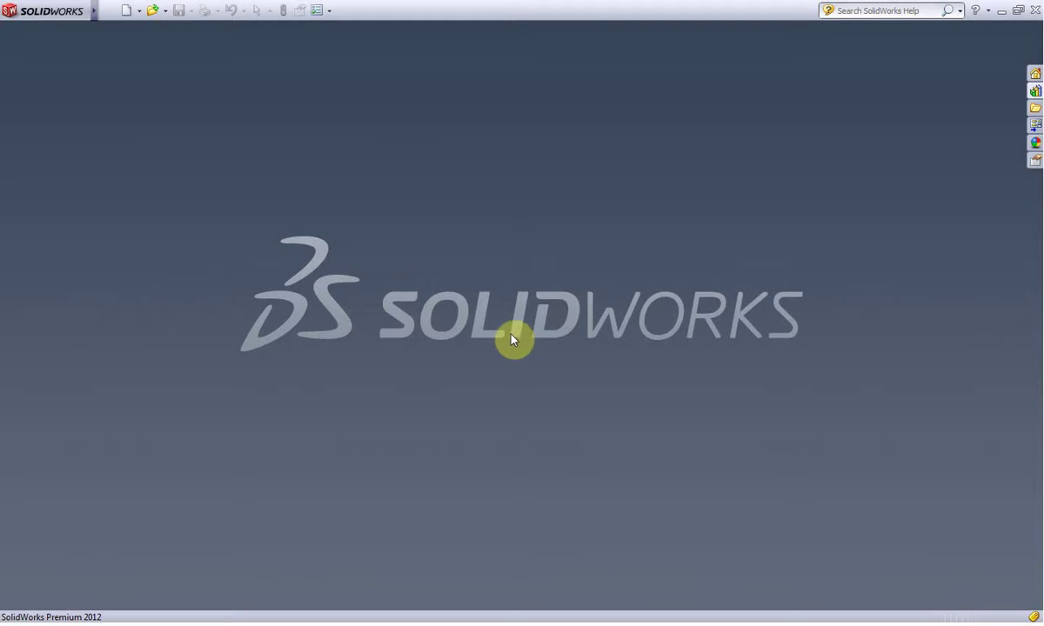
- Create a new part and start a sketch on the Top Plane
left_click(124, 17)
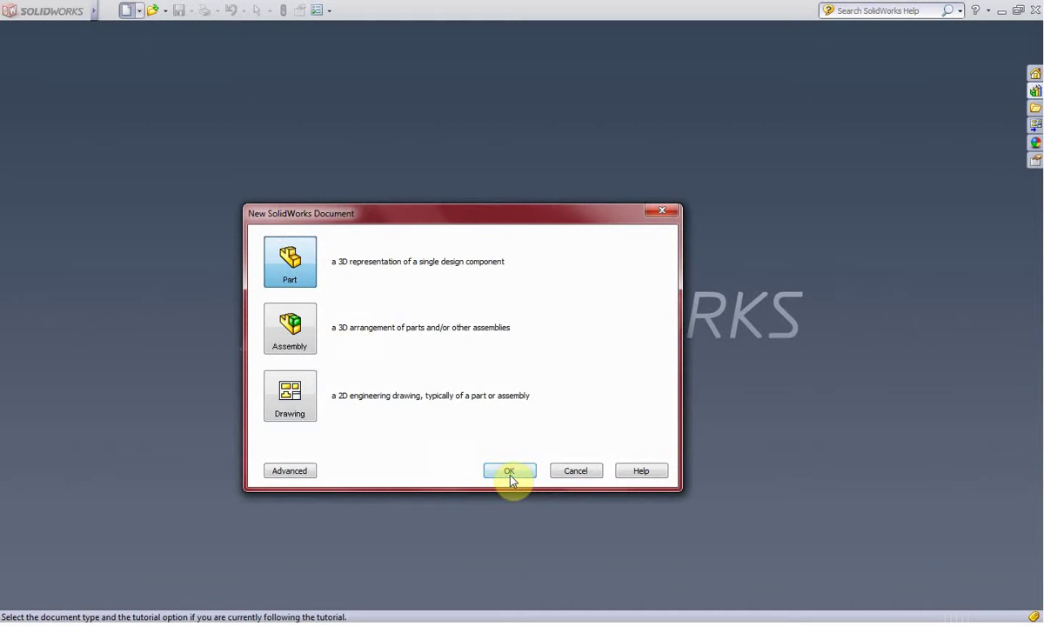
left_click(509, 472)
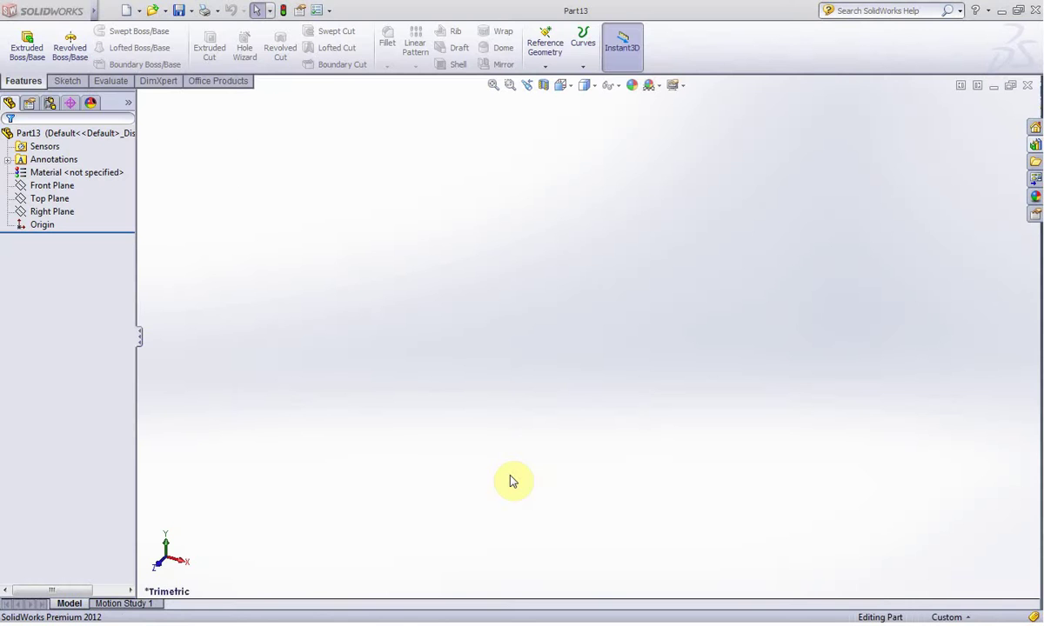
left_click(66, 80)
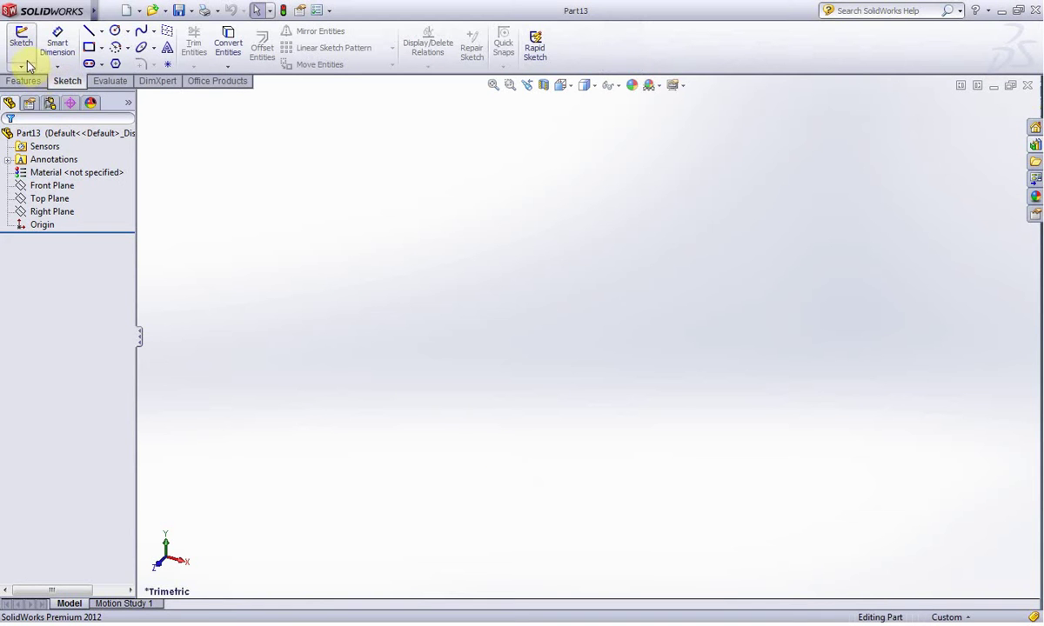
left_click(27, 60)
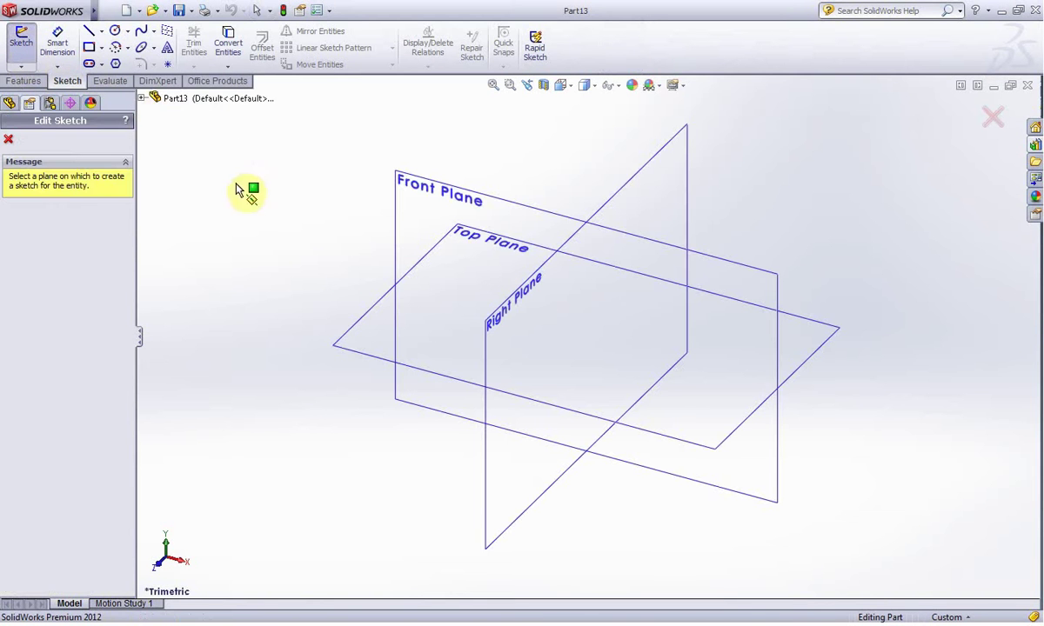
left_click(346, 352)
- Draw a 5 mm-radius circle centred on the origin and exit the sketch
left_click(114, 30)
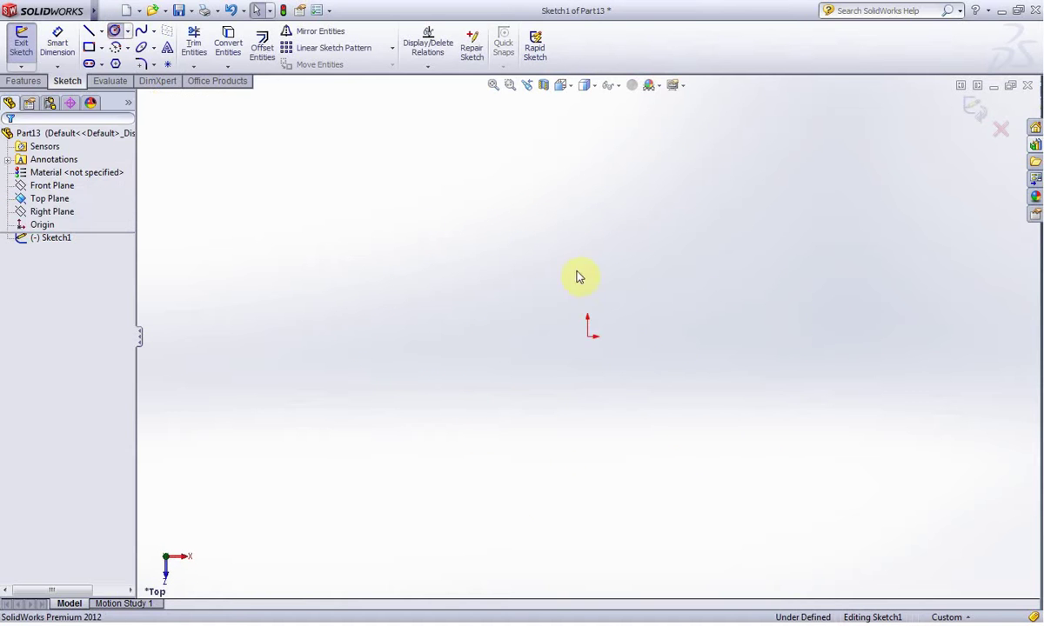
left_click(588, 337)
left_click(591, 364)
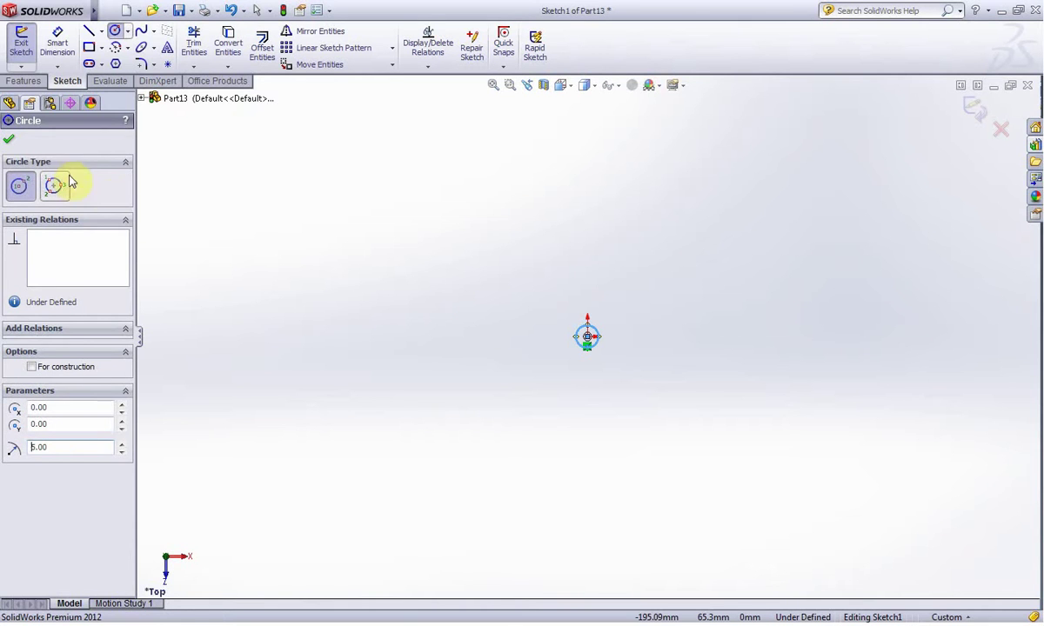
left_click(7, 140)
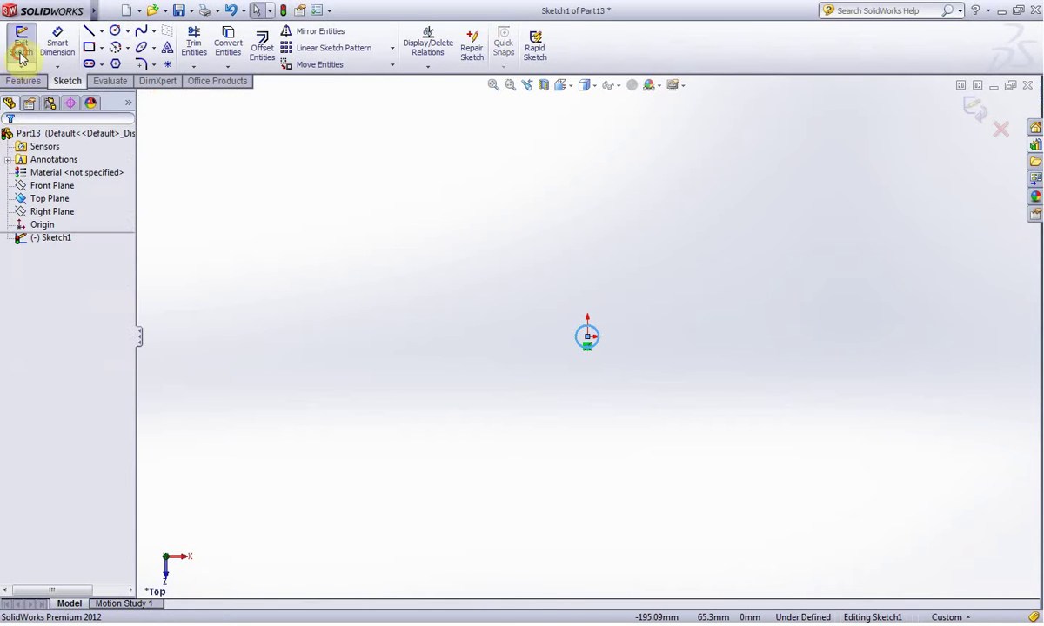
left_click(21, 45)
- Extrude the circle into a 39.50 mm tall cylinder as Boss-Extrude1
left_click(24, 47)
type("39.")
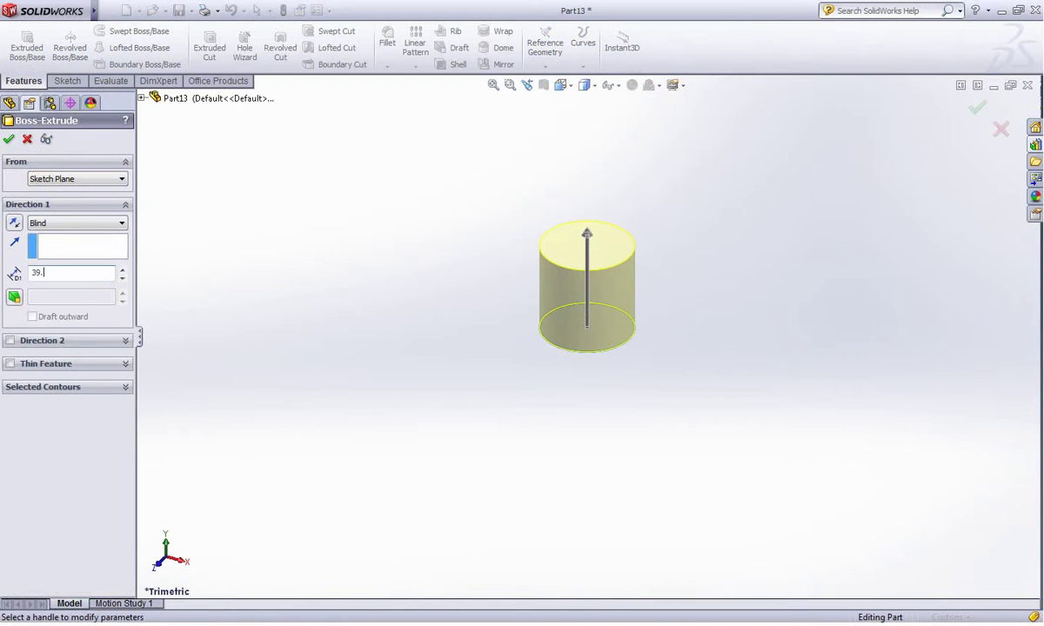
type("5")
key("Return")
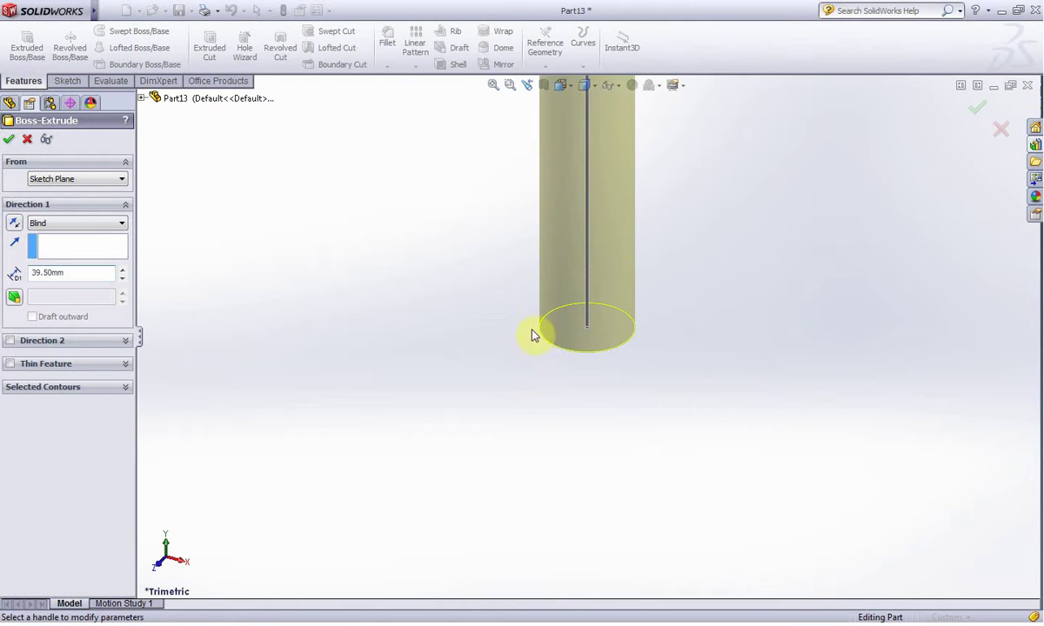
scroll(540, 366, "up", 3)
scroll(645, 123, "down", 2)
scroll(624, 134, "down", 1)
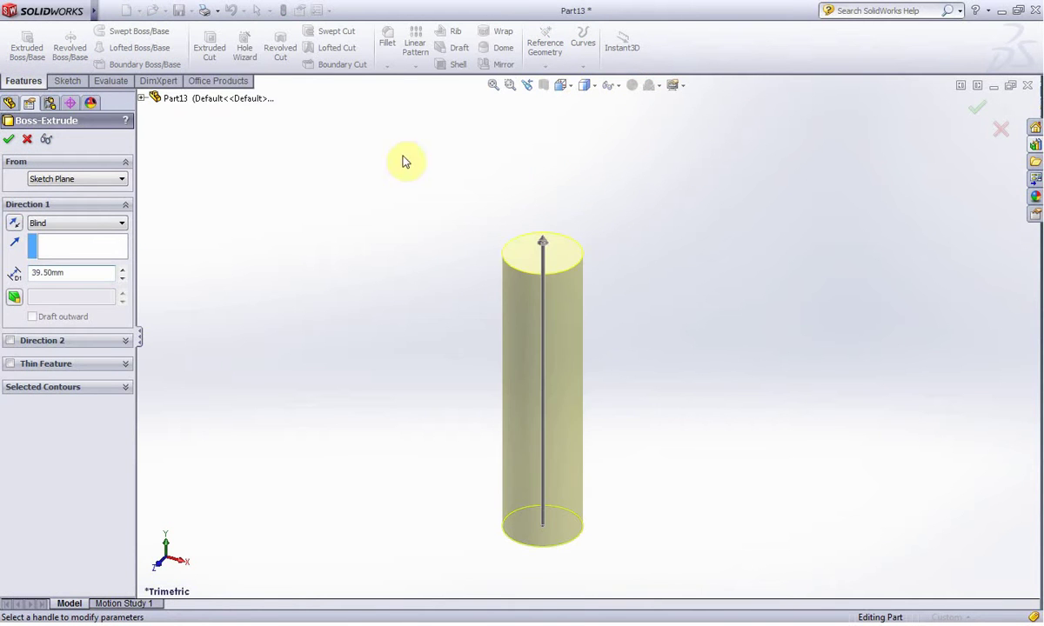
left_click(8, 140)
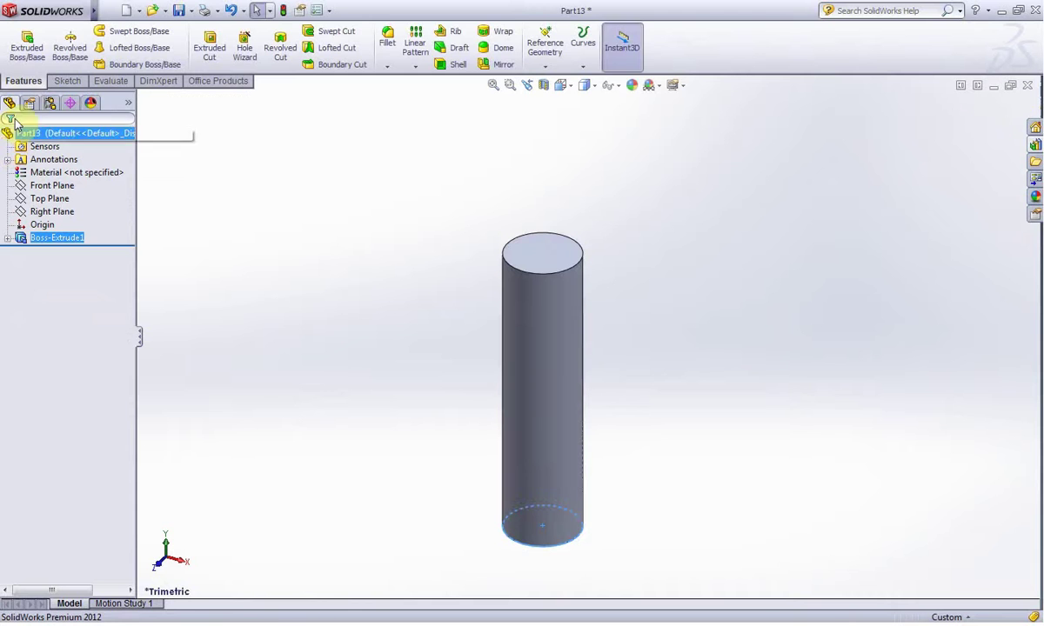
- Sketch a centred circle on the cylinder's top face, sized to its 5 mm rim
left_click(58, 77)
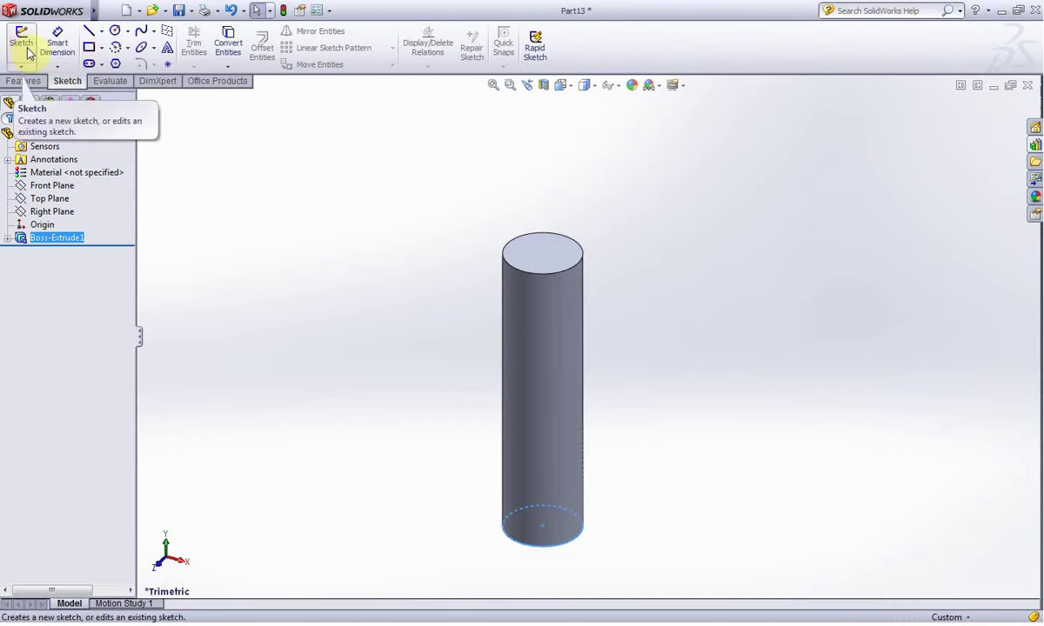
left_click(551, 255)
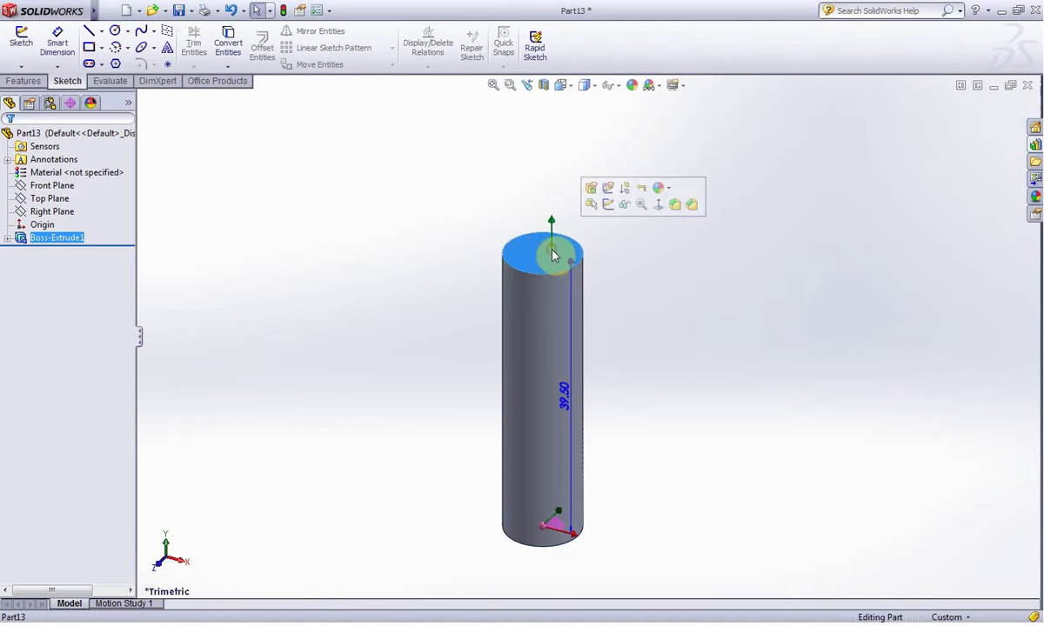
left_click(114, 31)
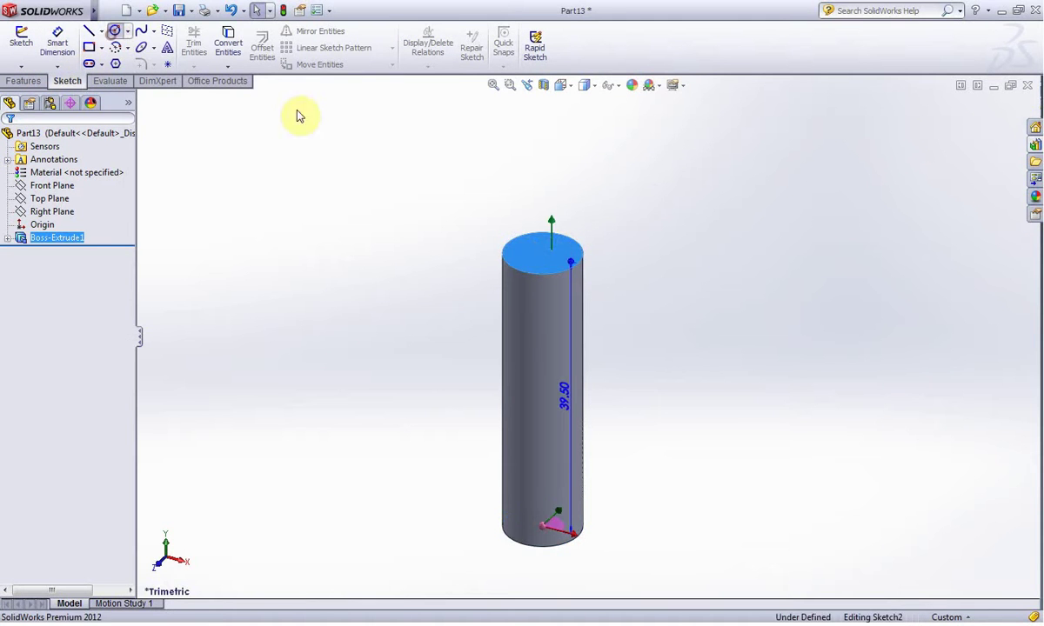
left_click(545, 253)
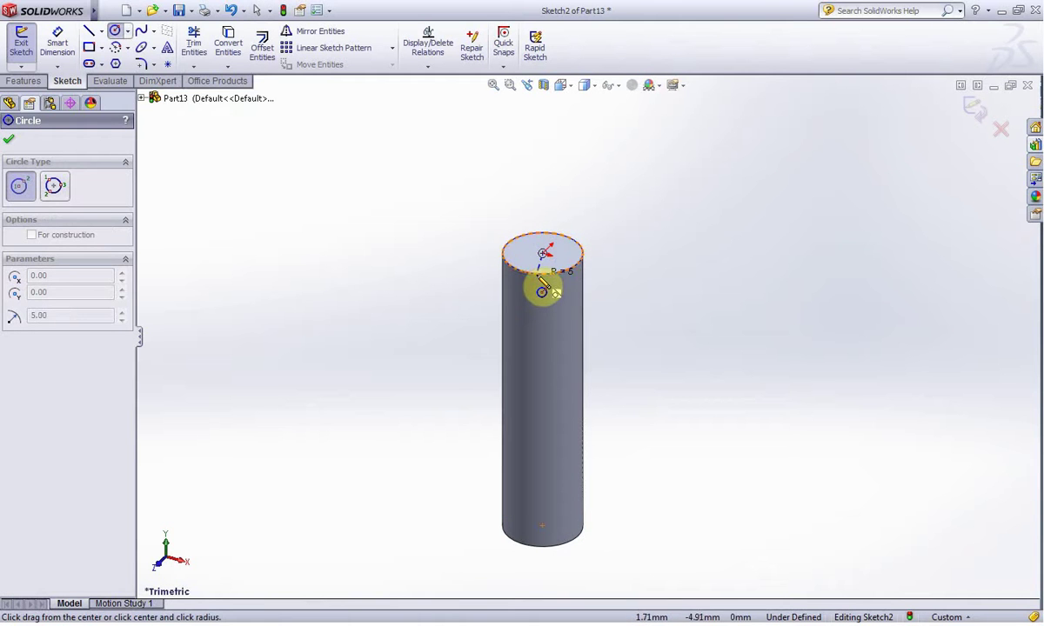
left_click(540, 287)
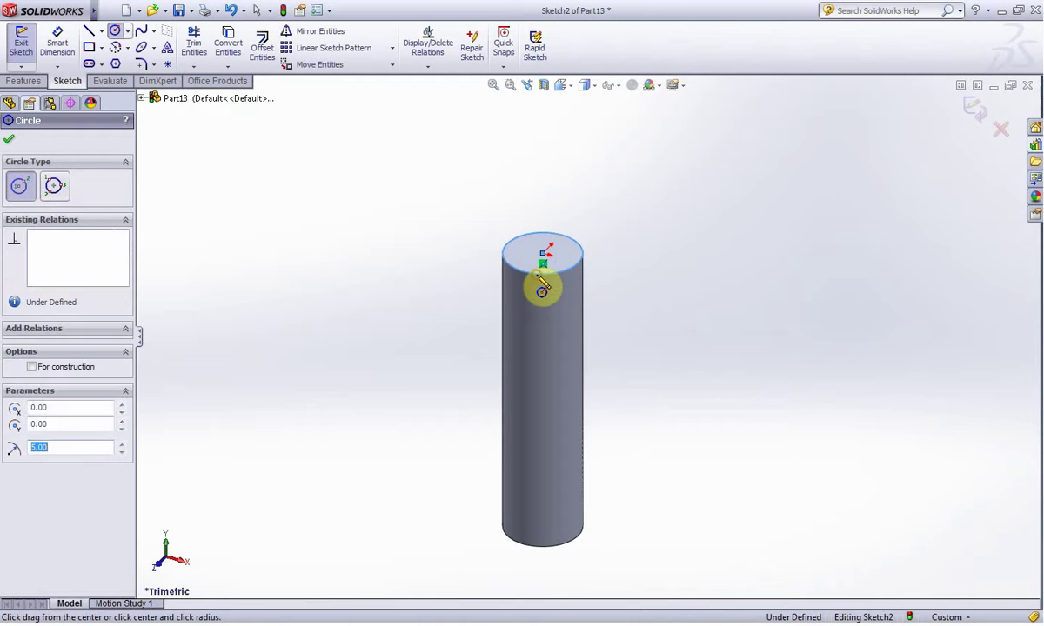
left_click(7, 144)
left_click(20, 45)
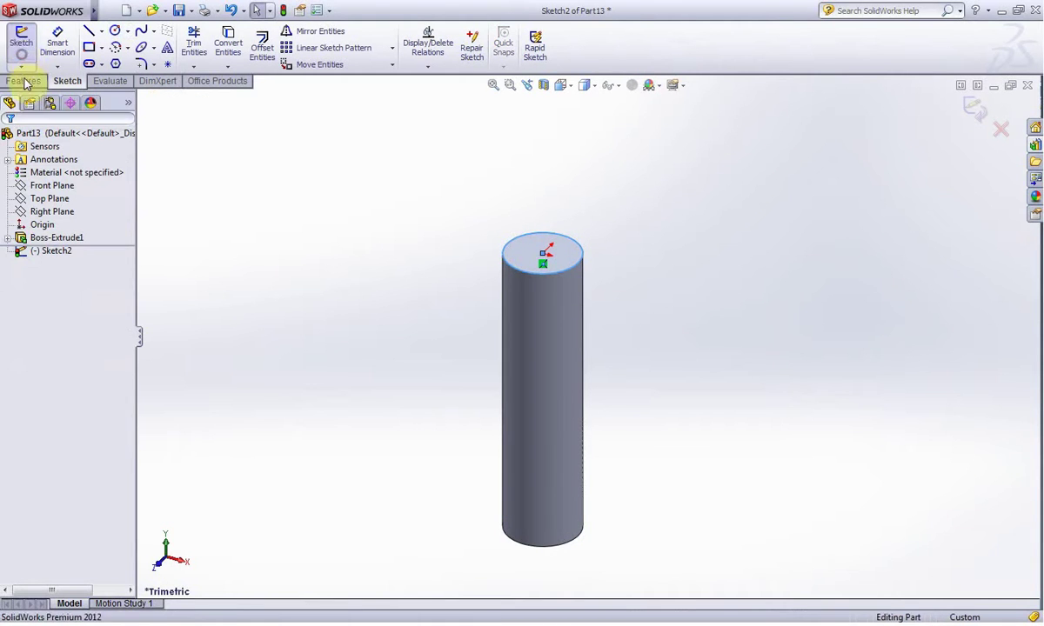
left_click(25, 81)
- Extrude the top circle 5.50 mm with a 41° outward draft to form the conical head
left_click(26, 45)
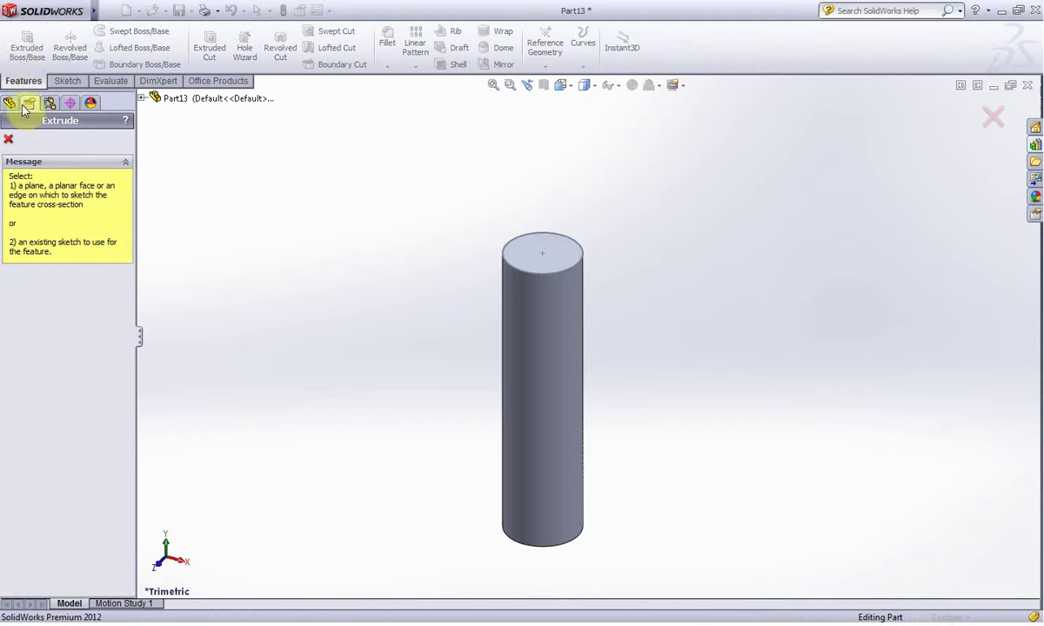
left_click(549, 279)
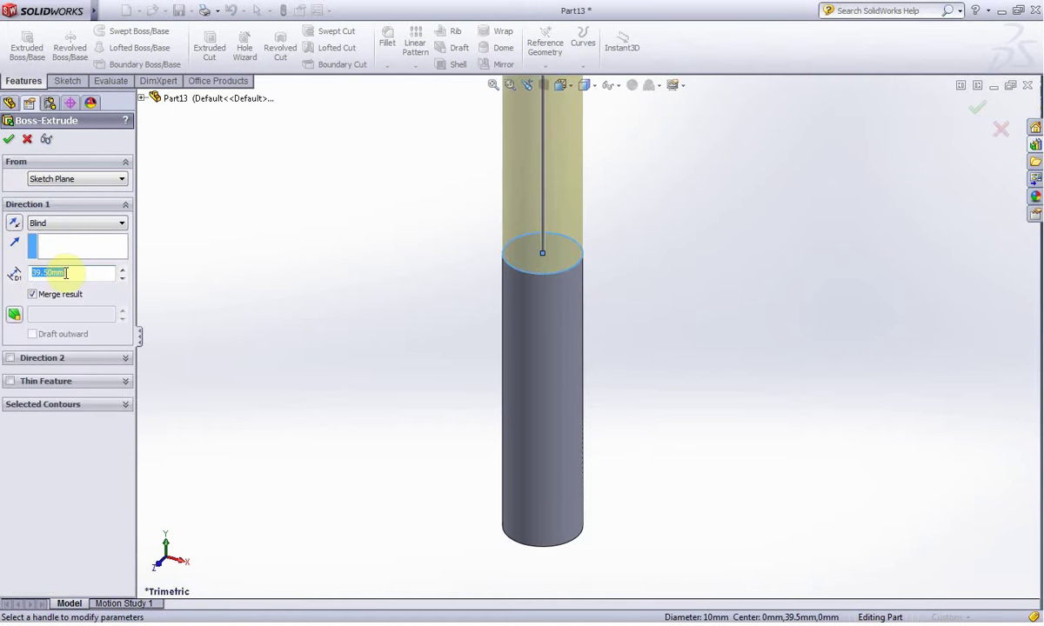
type("5.5")
key("Return")
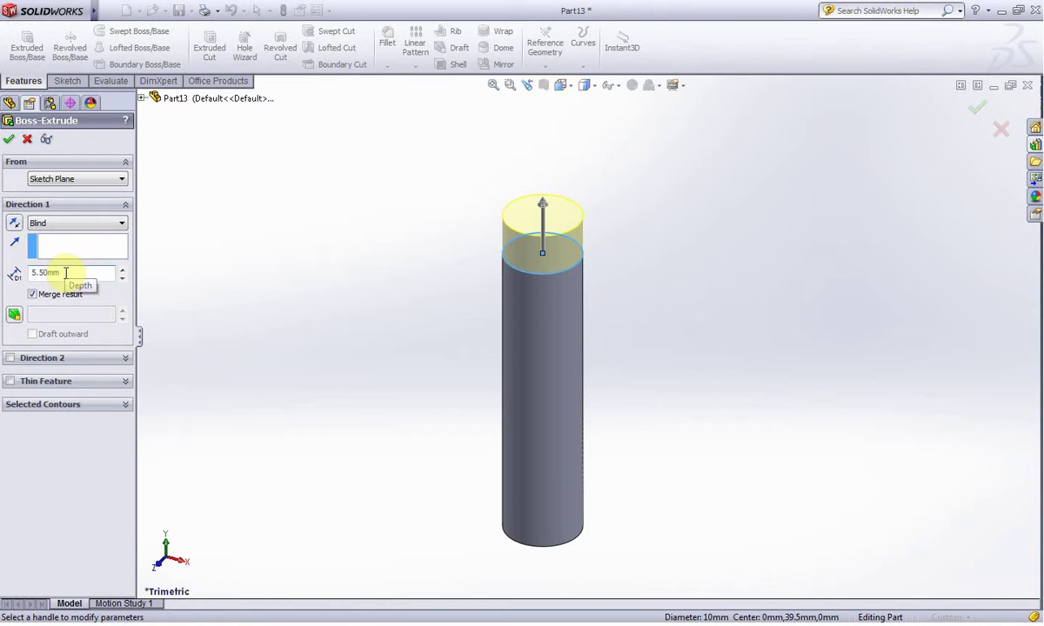
left_click(13, 314)
type("41")
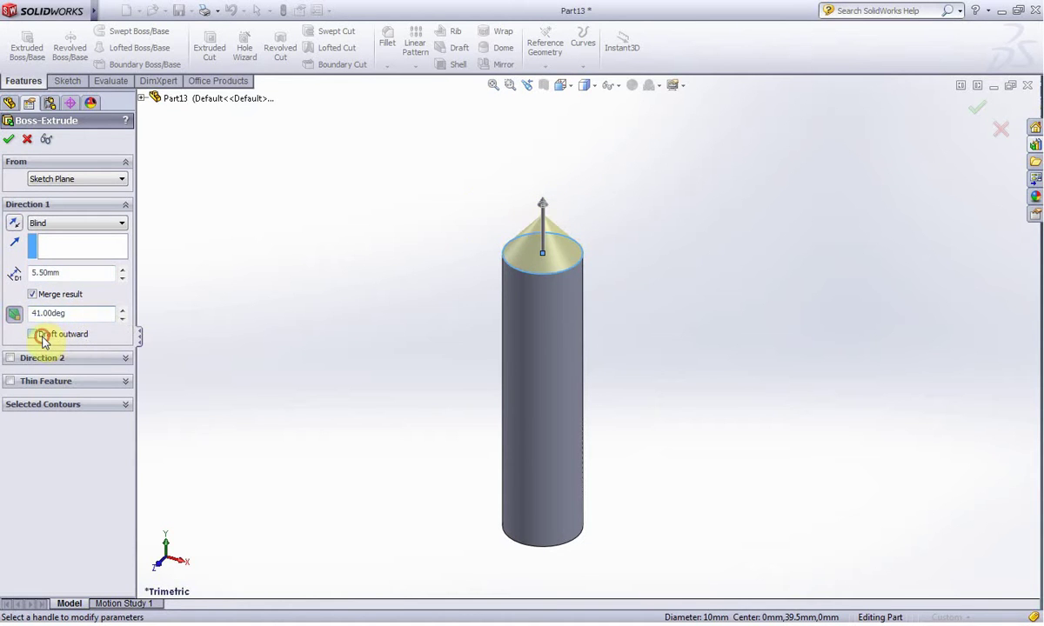
left_click(35, 334)
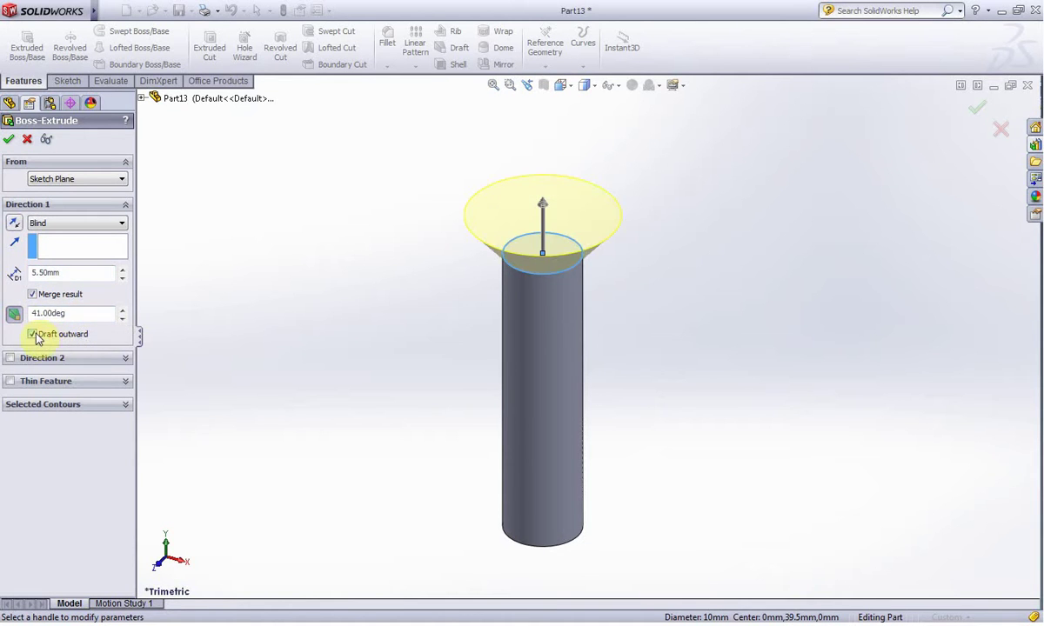
left_click(7, 140)
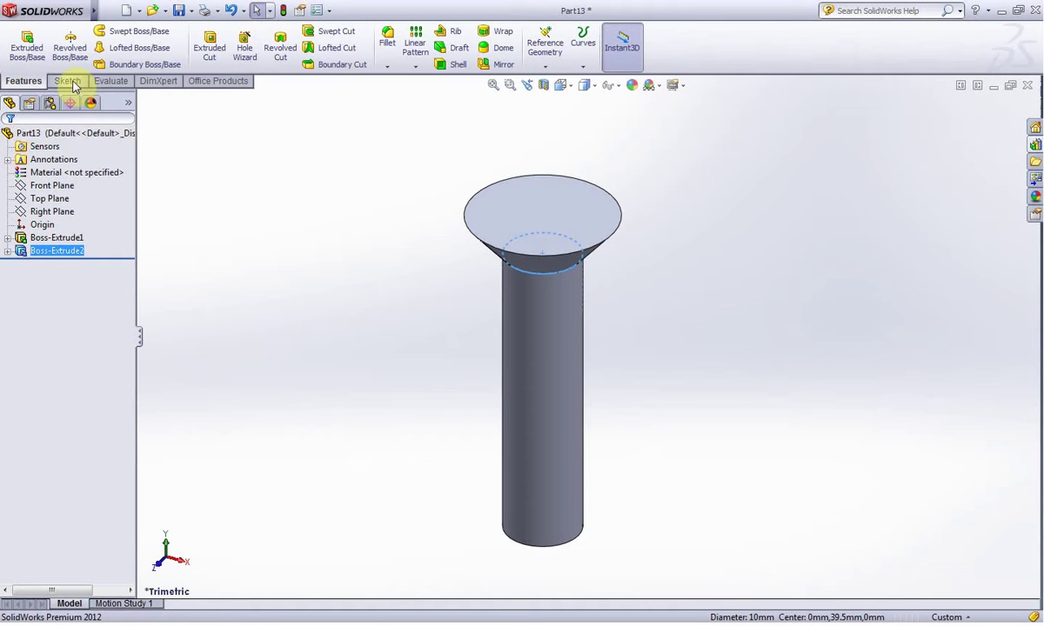
- Sketch a 5 mm-radius circle centred on the shaft's bottom end face
left_click(339, 310)
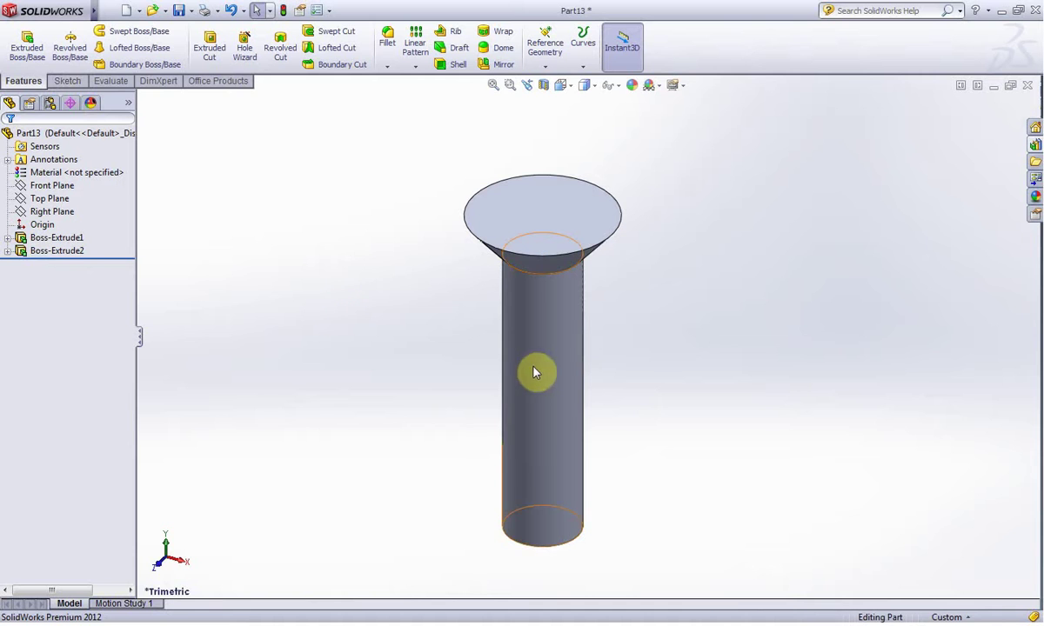
middle_click_drag(553, 354, 529, 167)
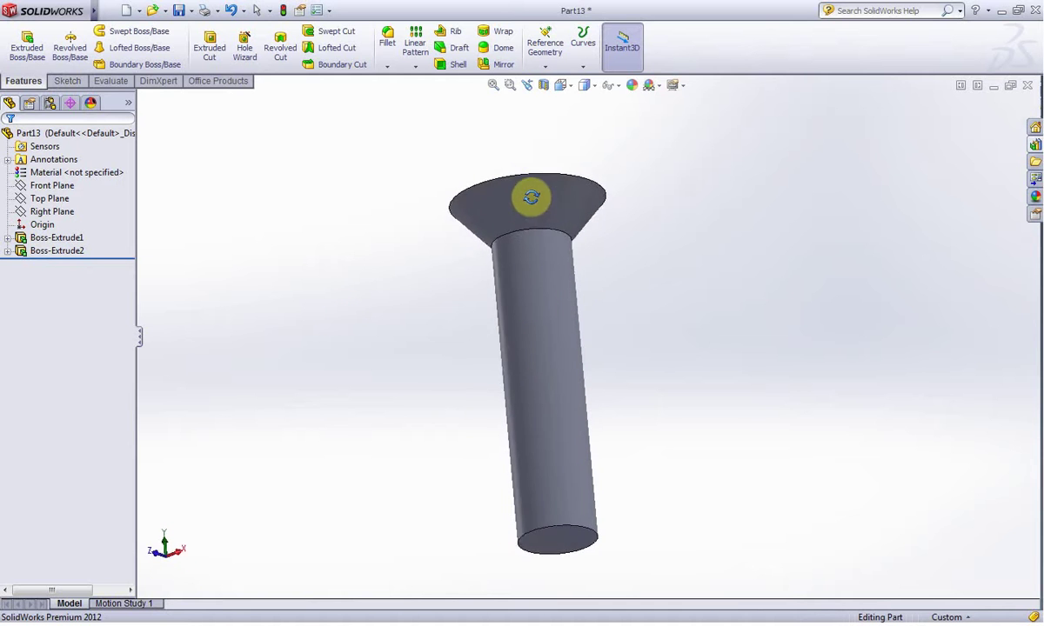
left_click(568, 509)
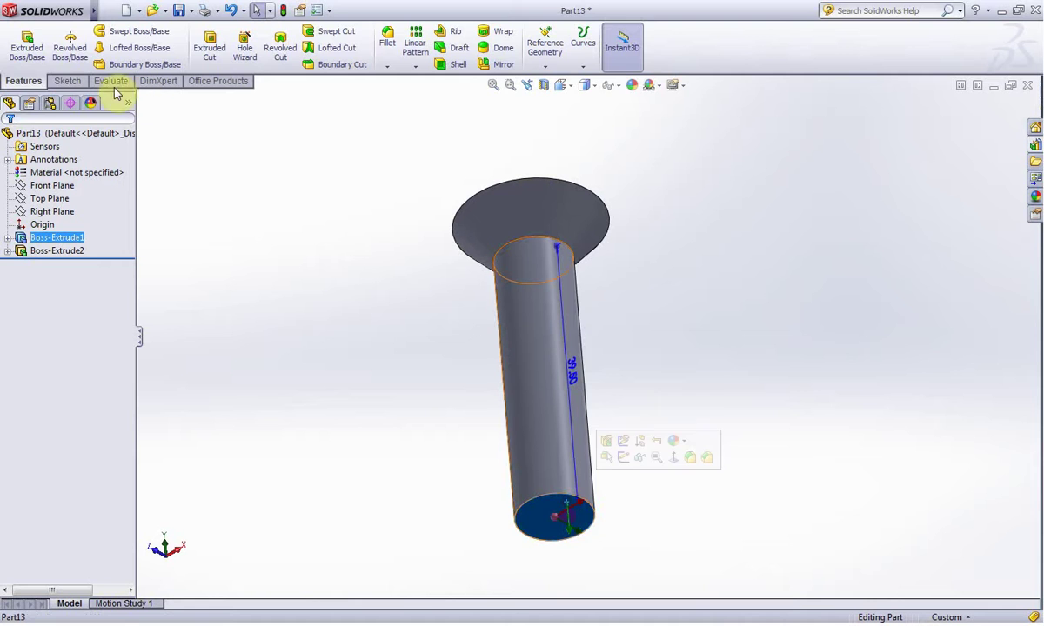
left_click(67, 80)
left_click(22, 45)
left_click(114, 31)
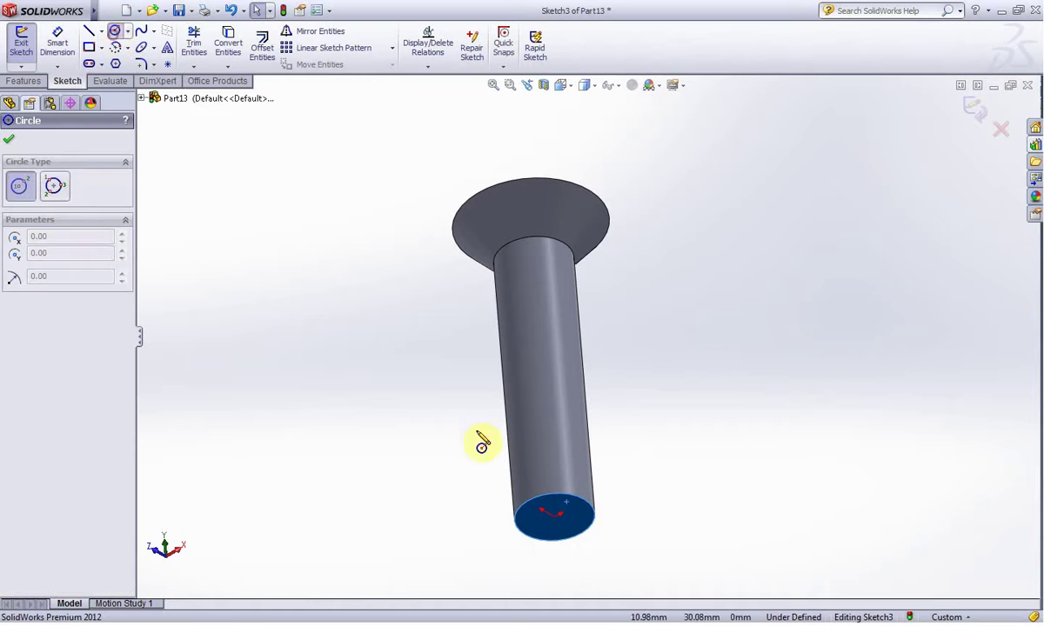
left_click(554, 517)
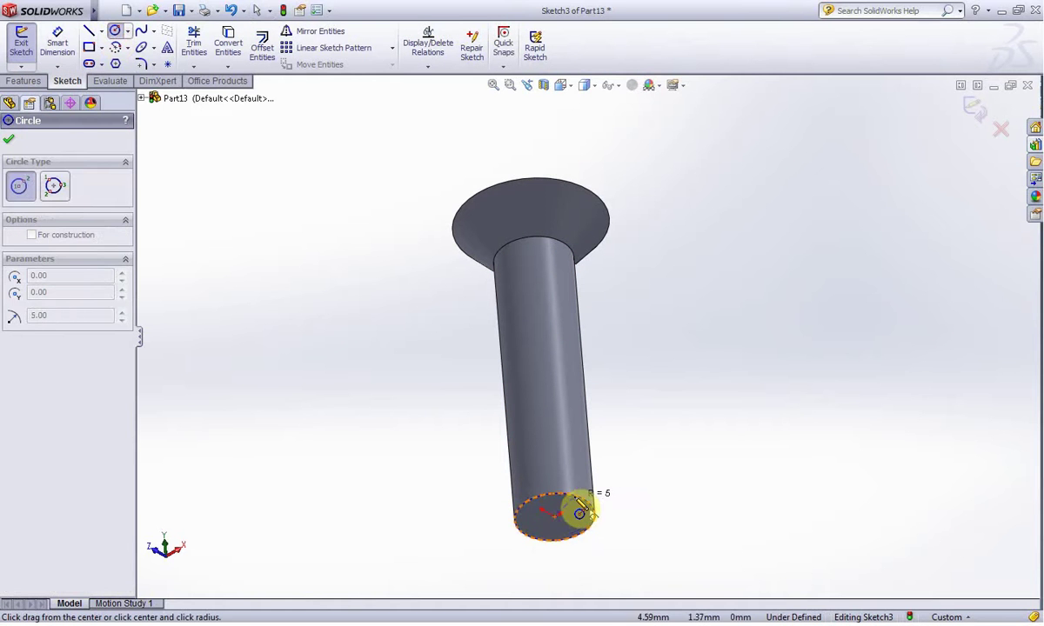
left_click(583, 513)
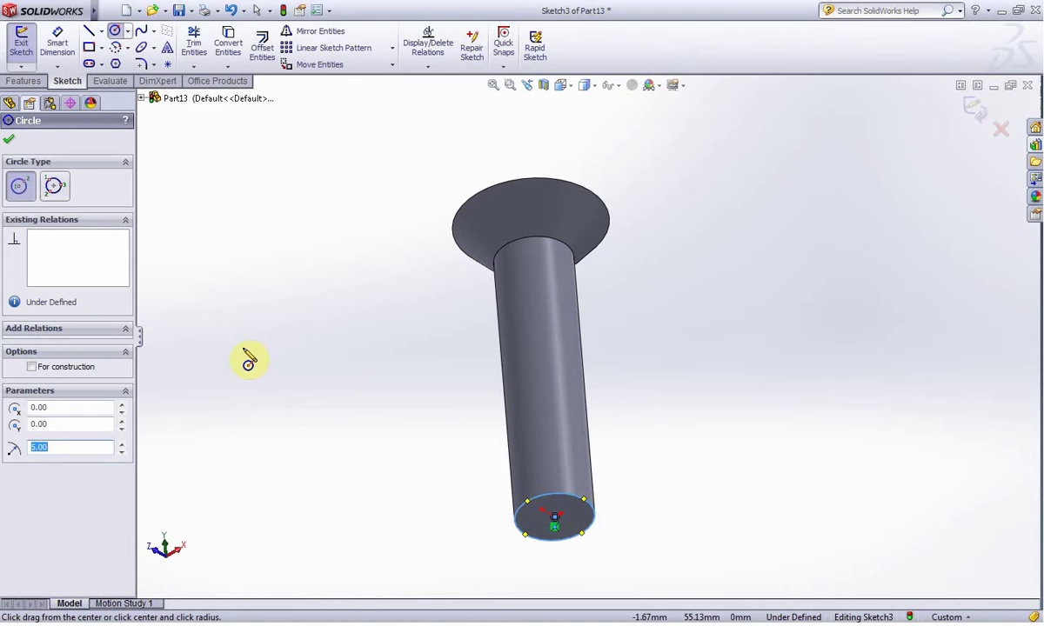
left_click(6, 143)
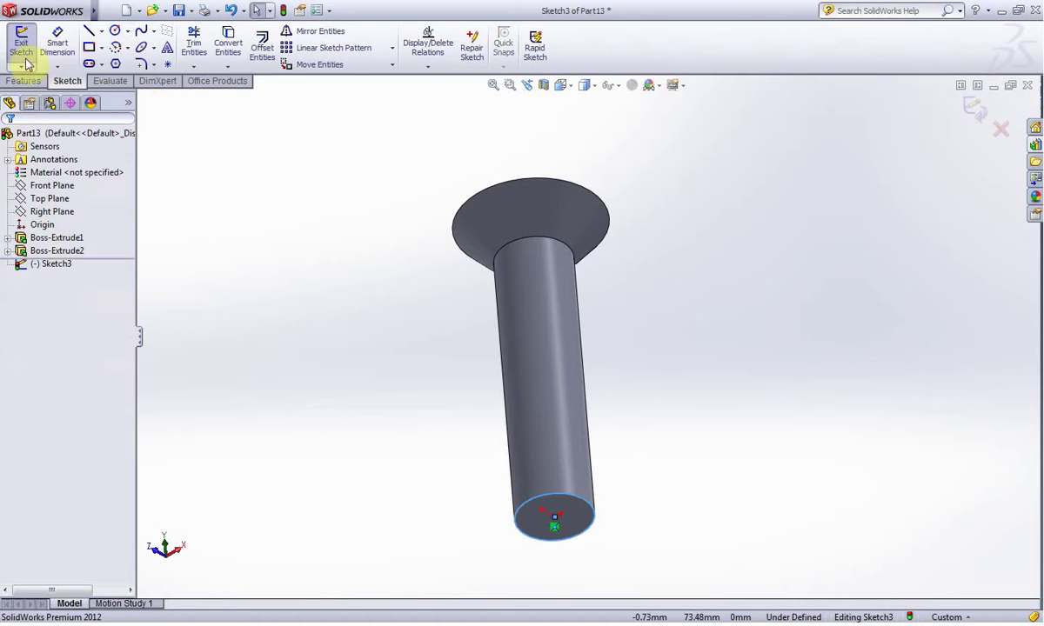
left_click(21, 48)
left_click(24, 80)
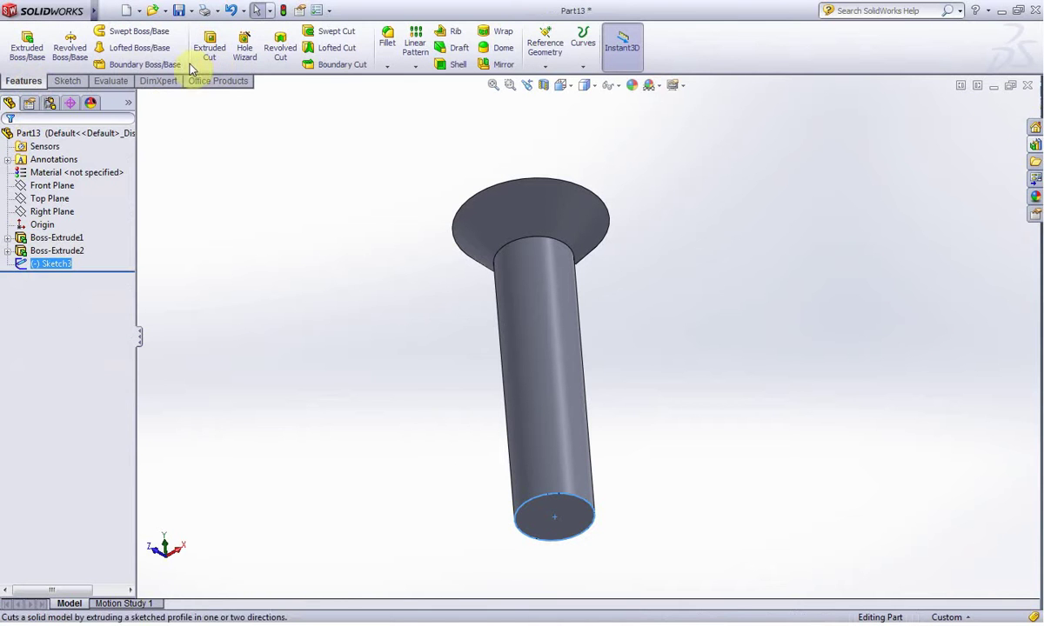
- Reopen Sketch3 for editing from the feature tree
left_click(67, 80)
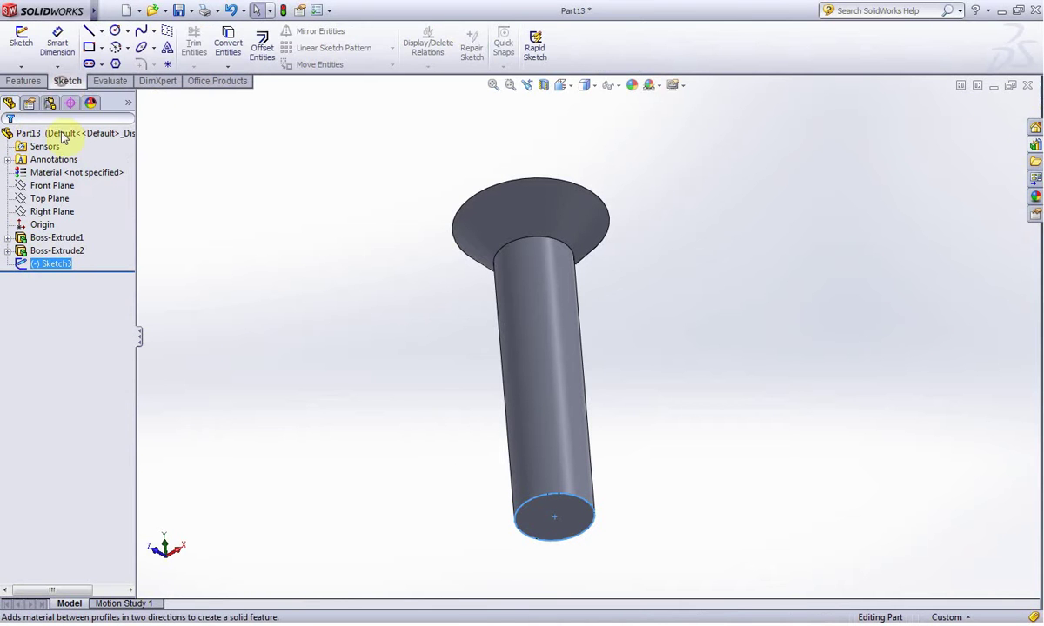
right_click(62, 267)
left_click(70, 222)
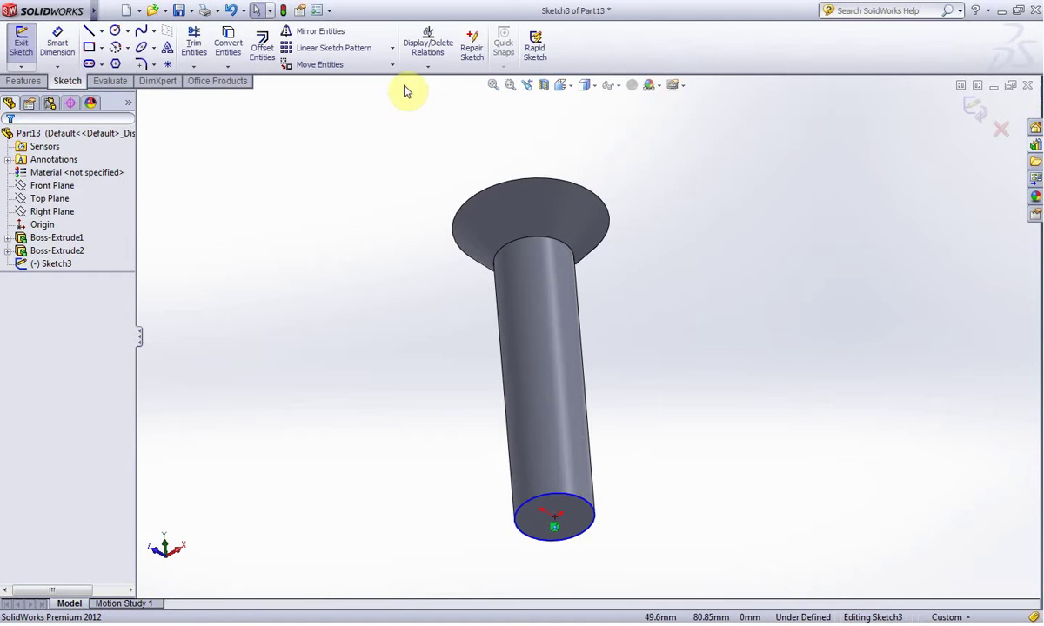
- Create a helix from Sketch3 with 32 mm height and 1.5 mm pitch
left_click(35, 80)
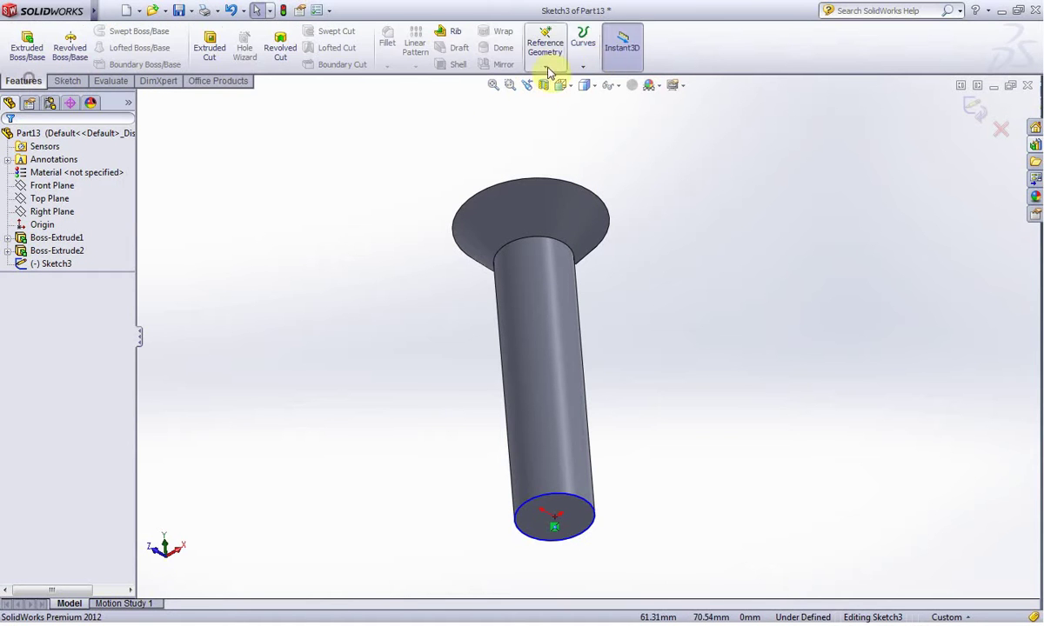
left_click(582, 65)
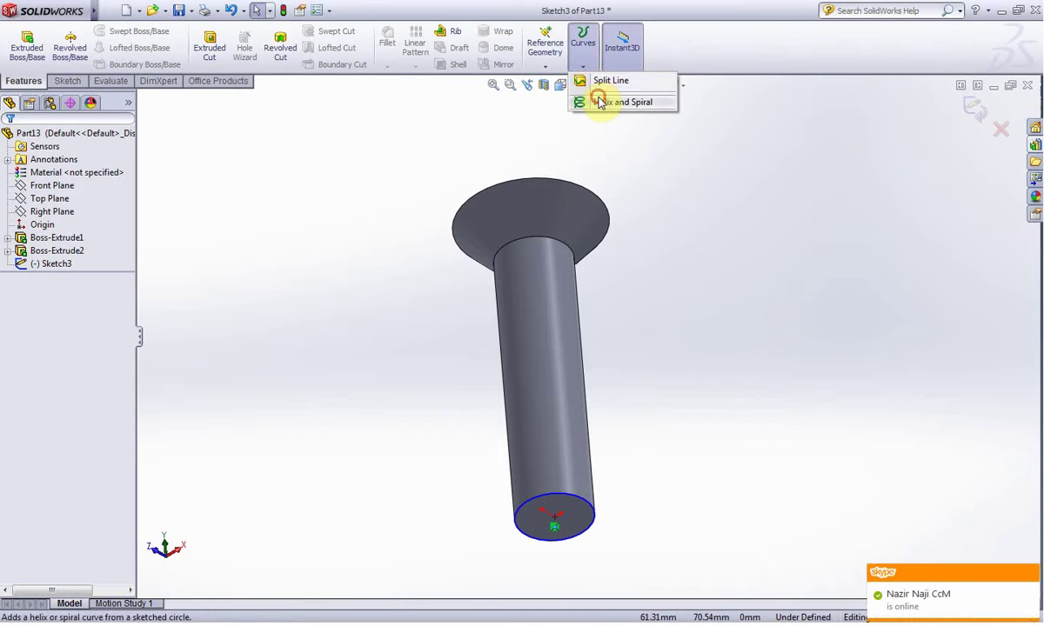
left_click(600, 102)
type("32")
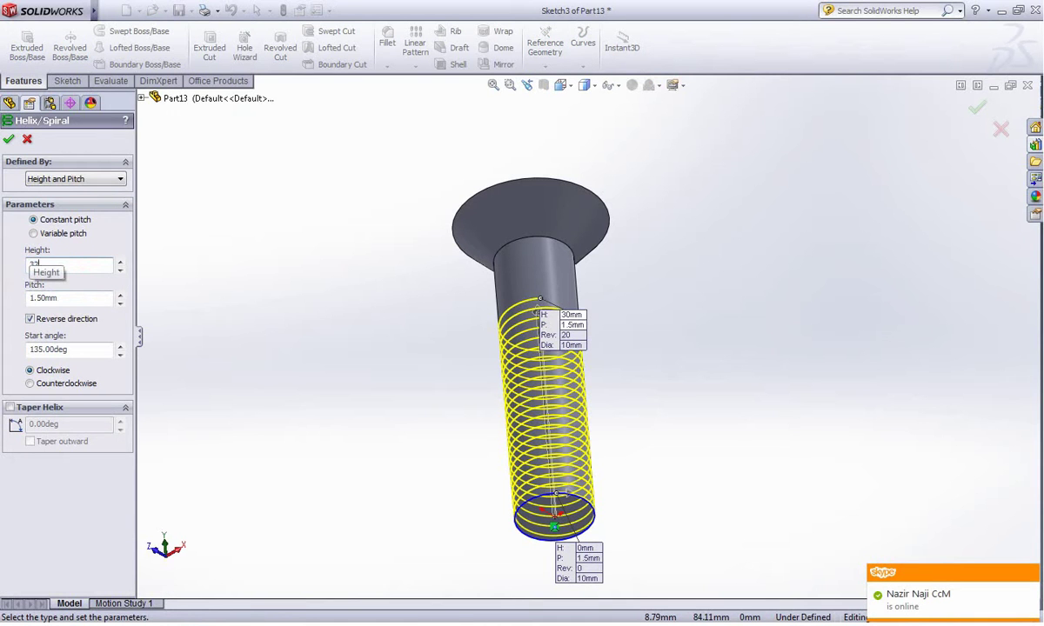
key("Return")
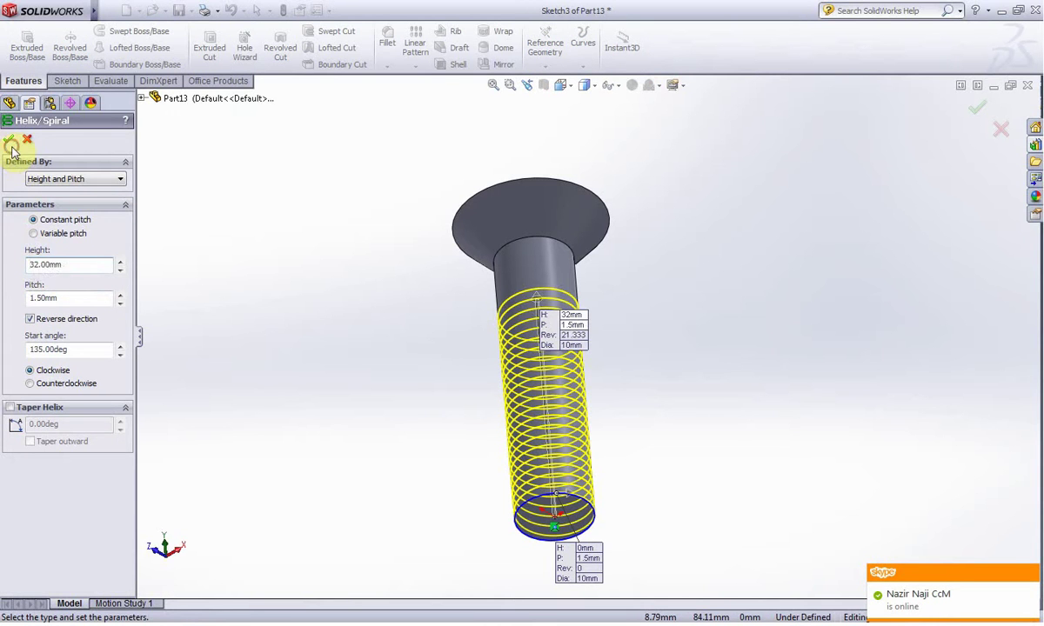
left_click(11, 143)
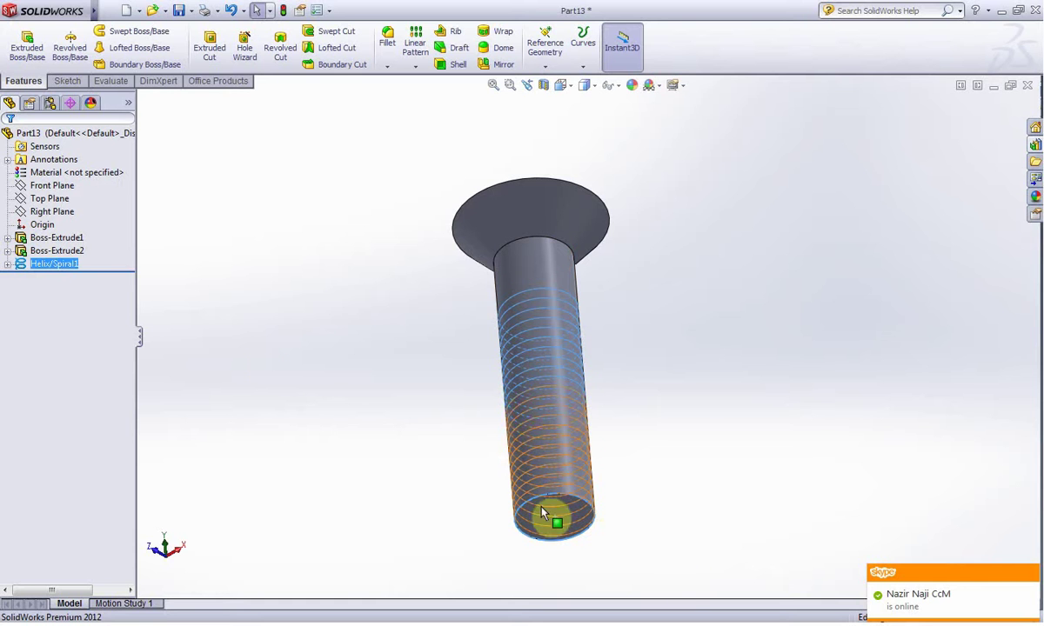
- Zoom in on the shaft's lower end, select the helix, and start a new sketch
left_click(283, 355)
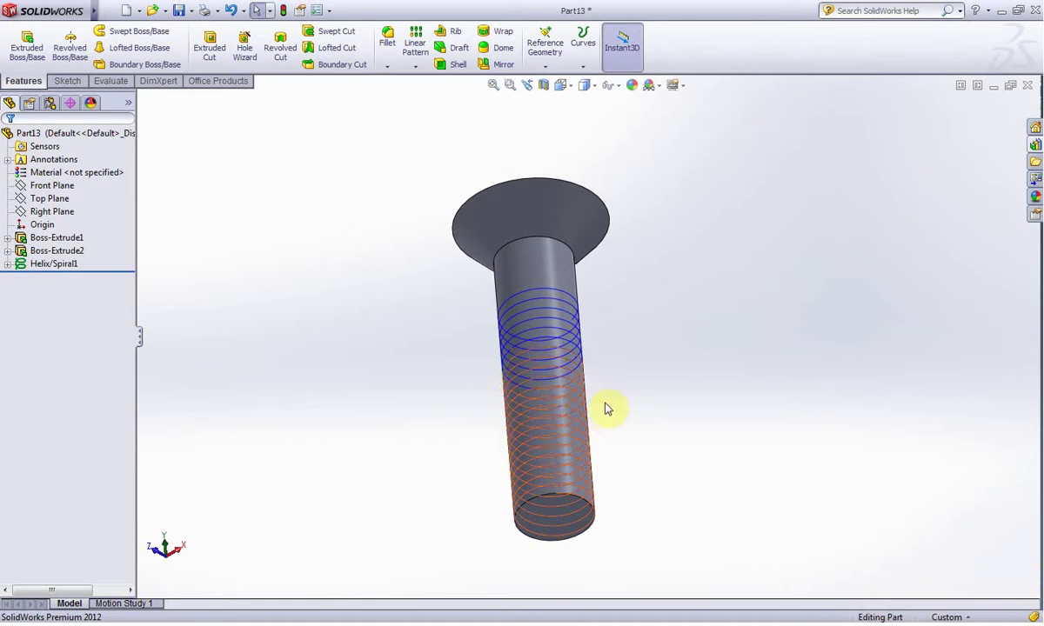
scroll(617, 503, "down", 4)
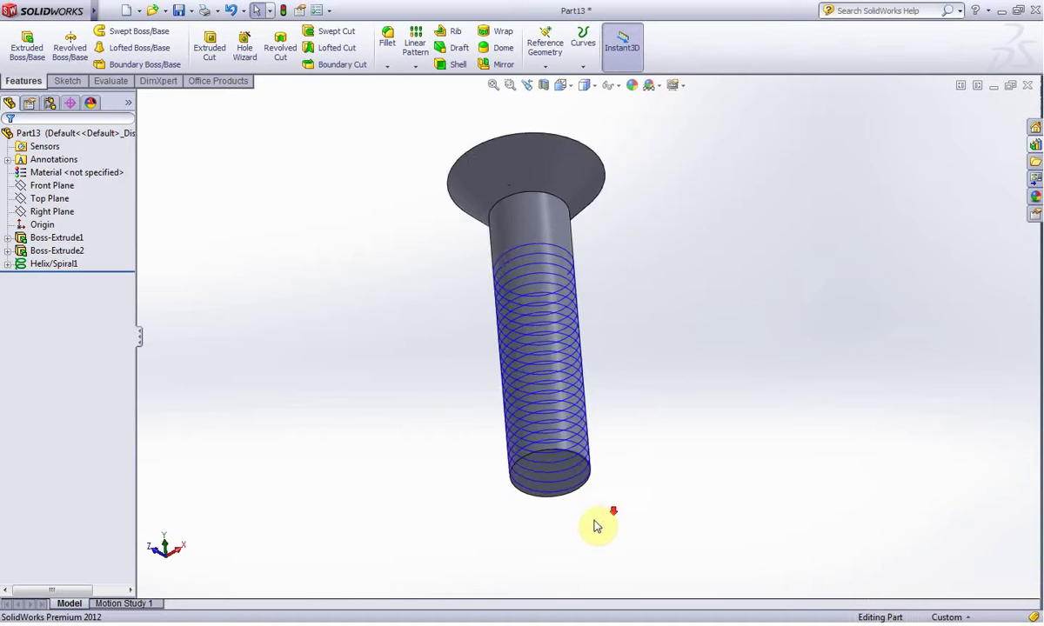
left_click(498, 396)
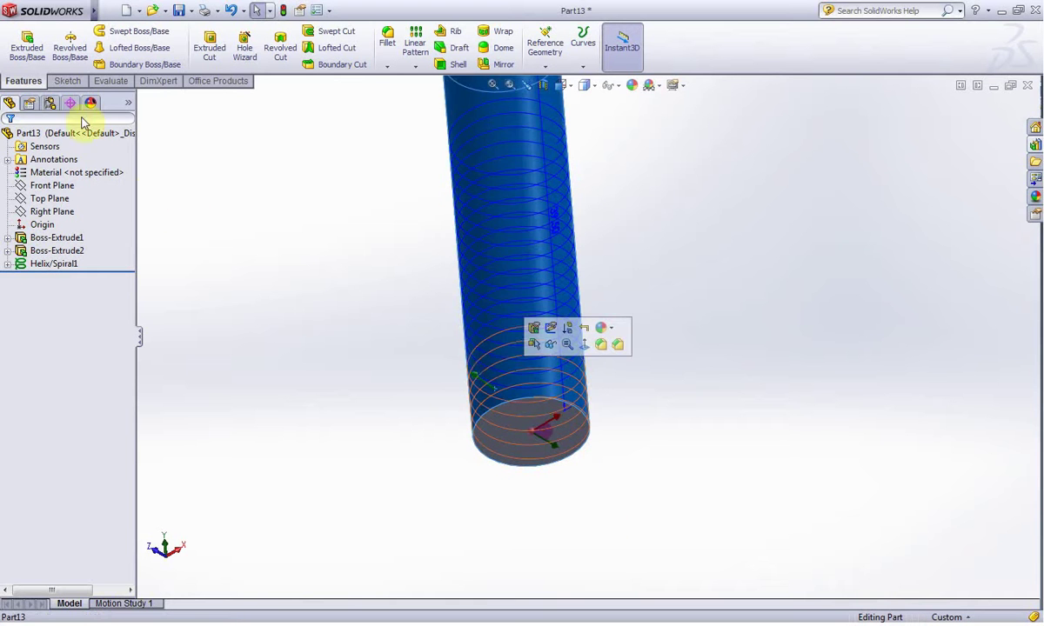
left_click(68, 80)
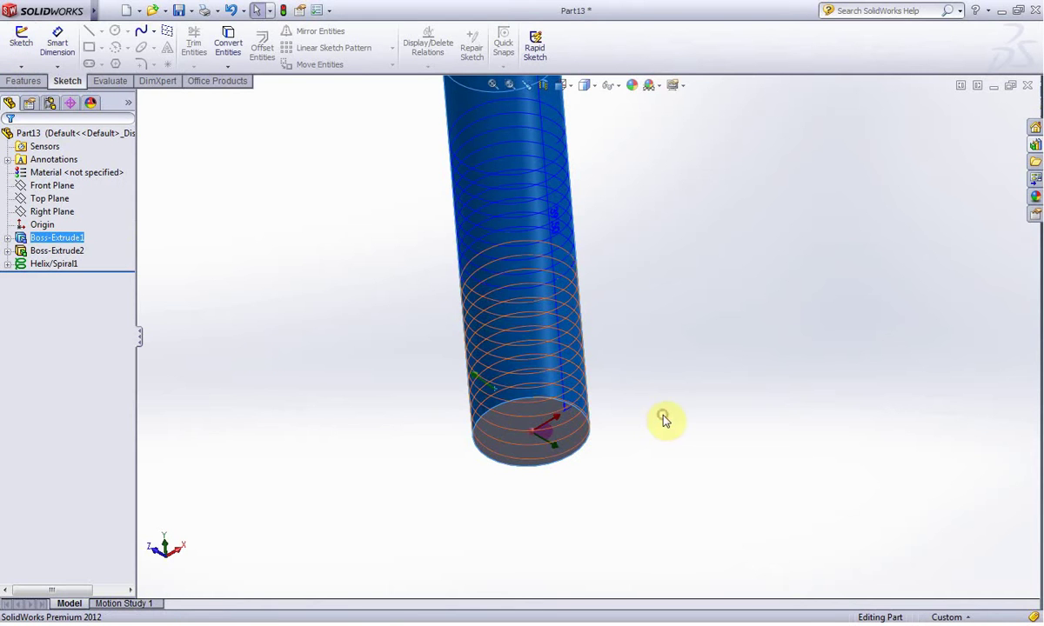
left_click(507, 408)
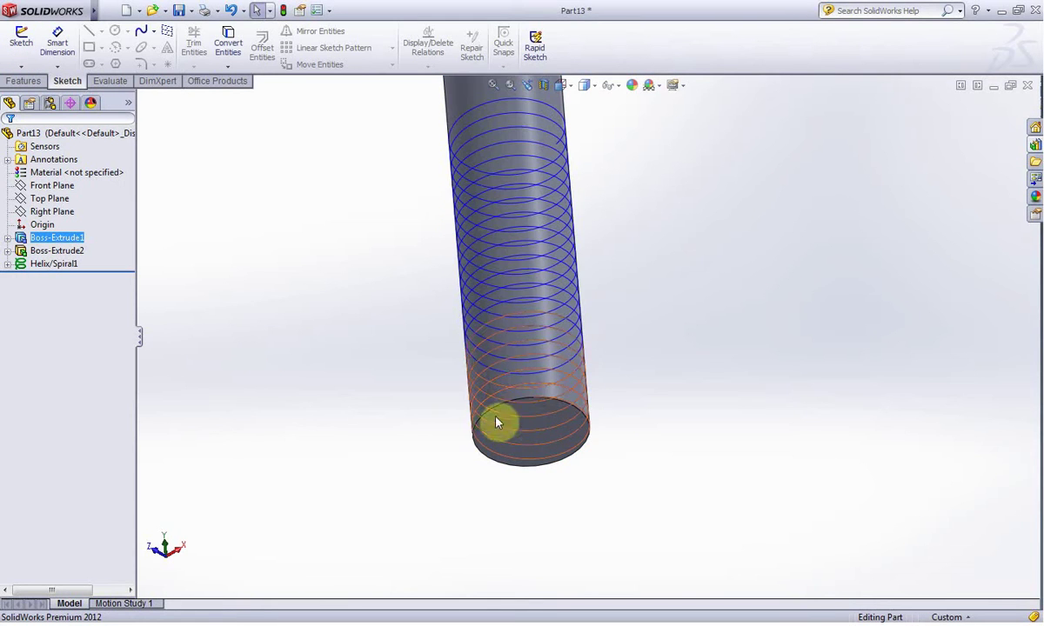
key("Left")
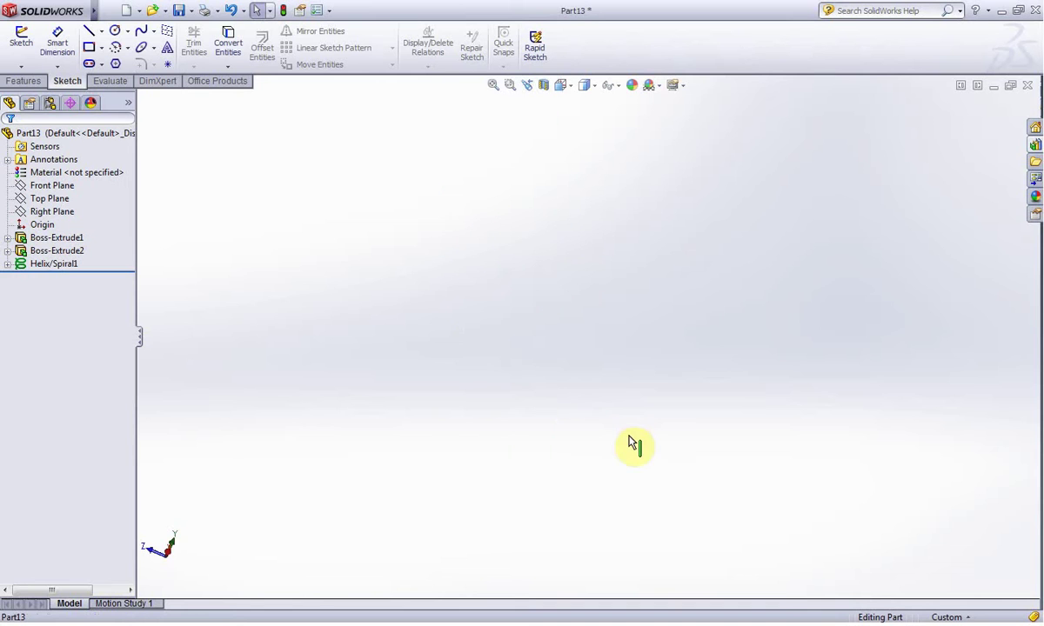
left_click(493, 85)
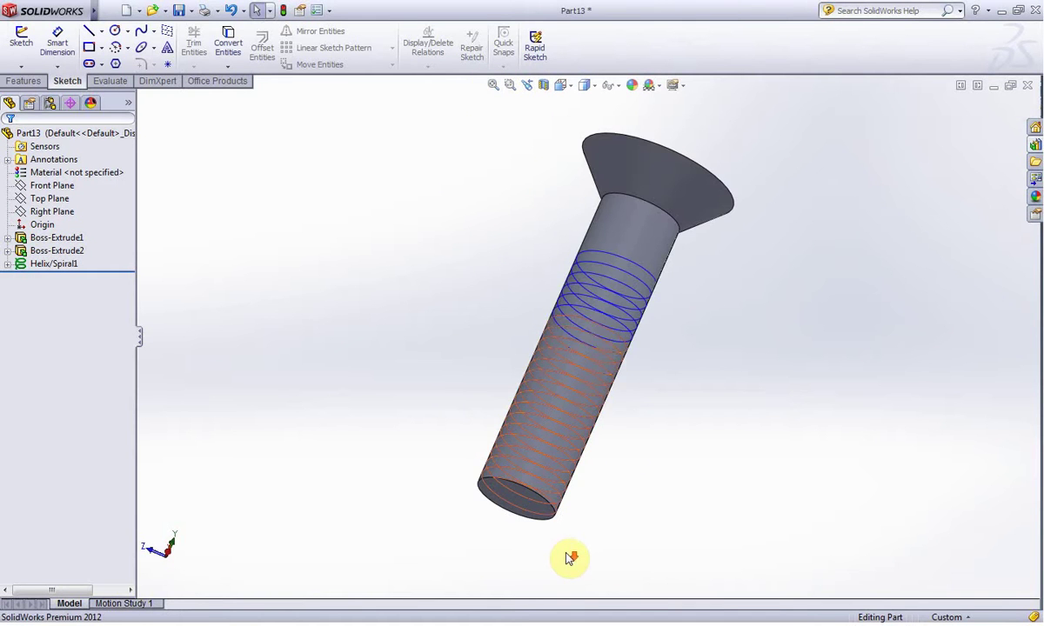
scroll(566, 559, "down", 2)
scroll(566, 559, "down", 1)
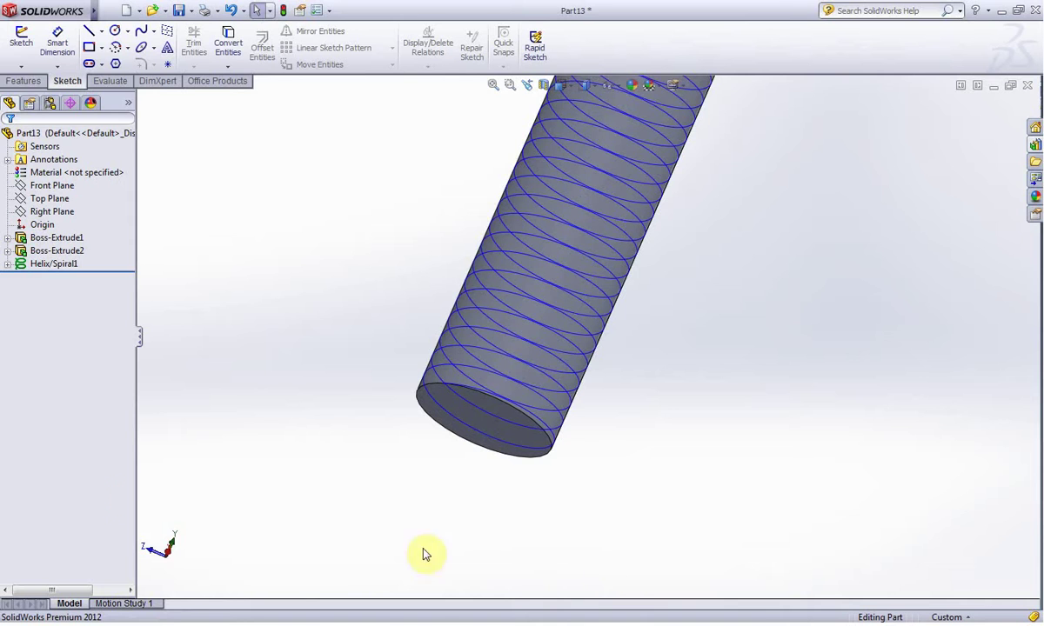
left_click(27, 43)
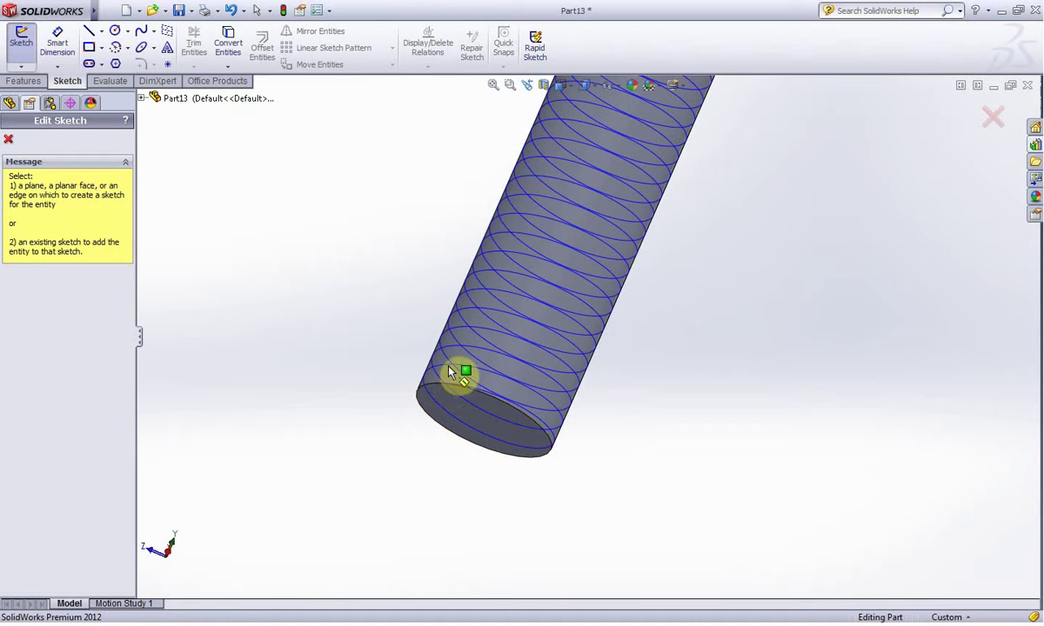
- Start Sketch4 on a plane at the helix's start point
left_click(21, 43)
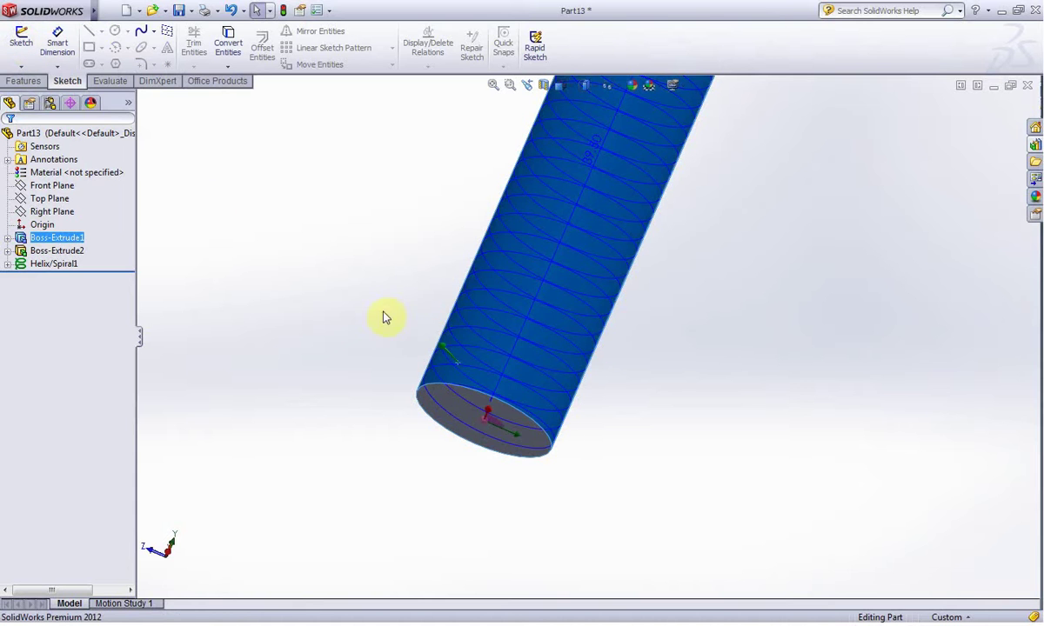
left_click(468, 372)
left_click(20, 39)
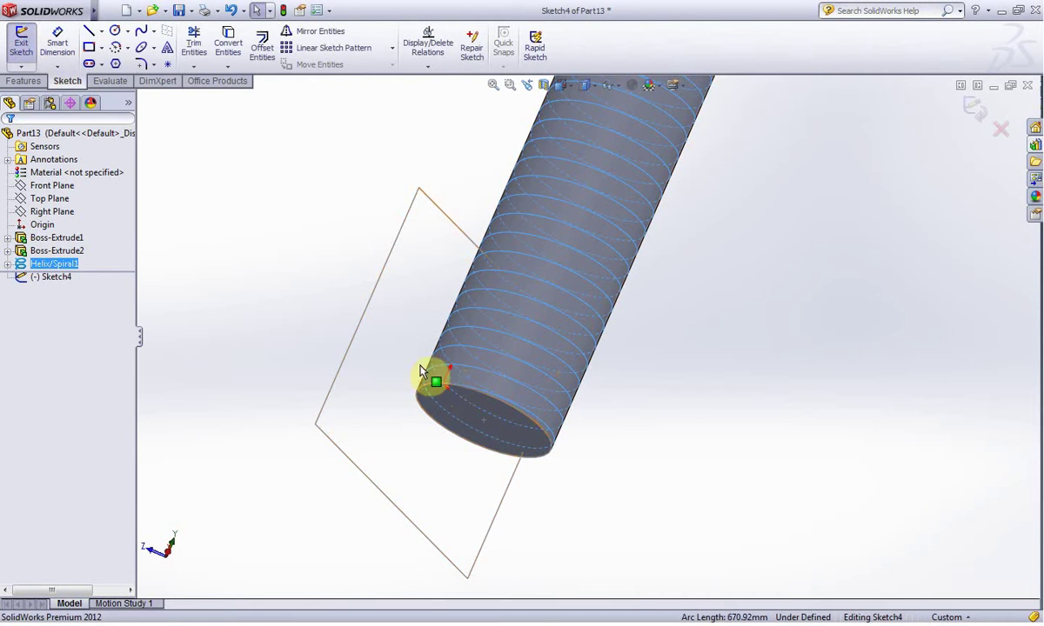
left_click(356, 353)
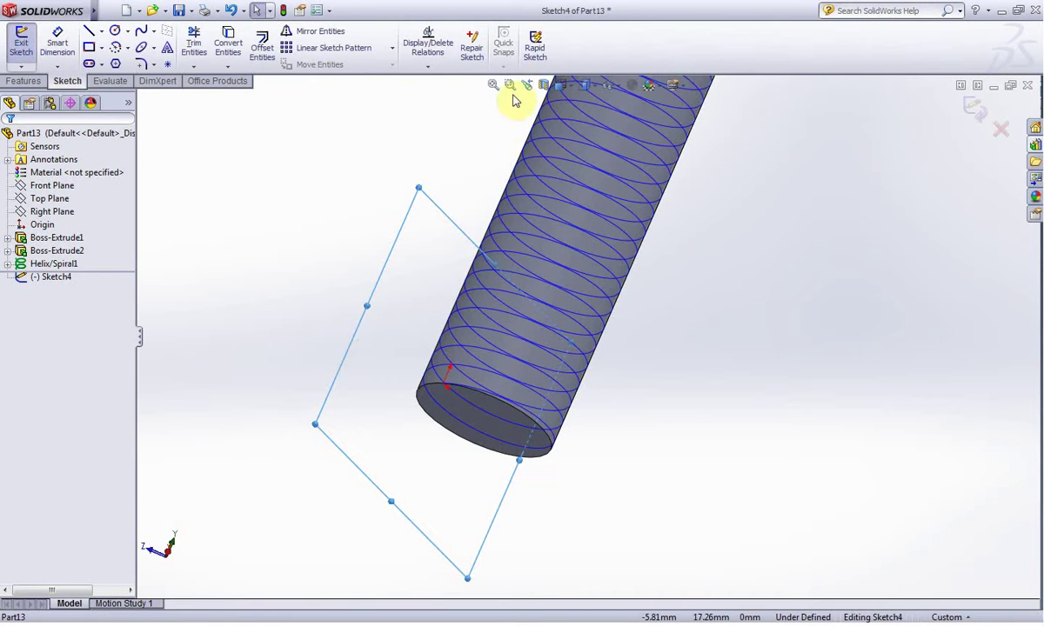
- Switch to the Front view and zoom into the shaft's bottom corner
left_click(563, 85)
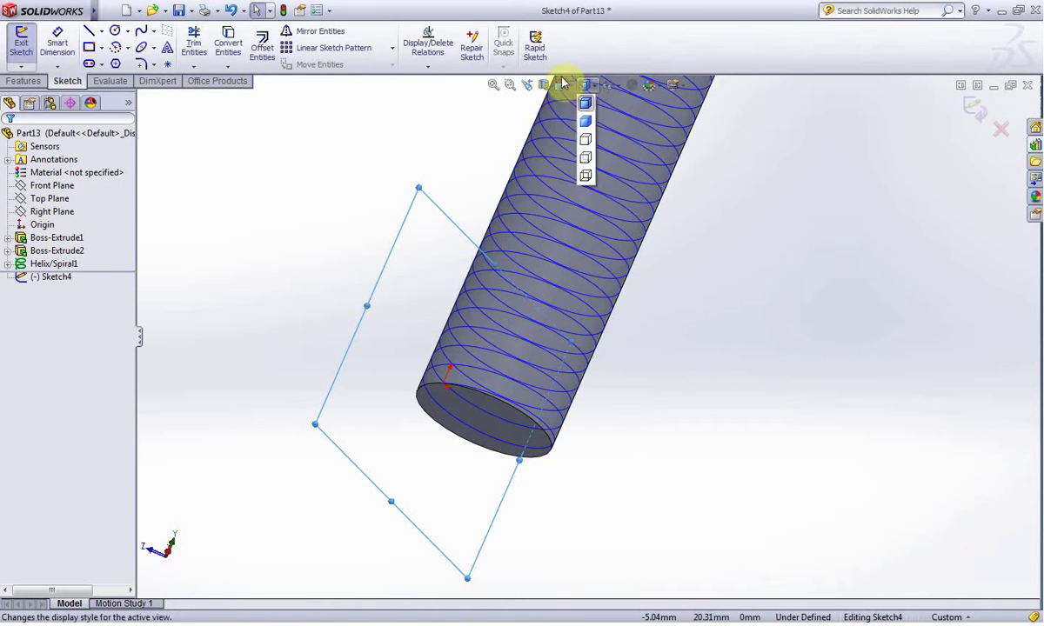
left_click(602, 120)
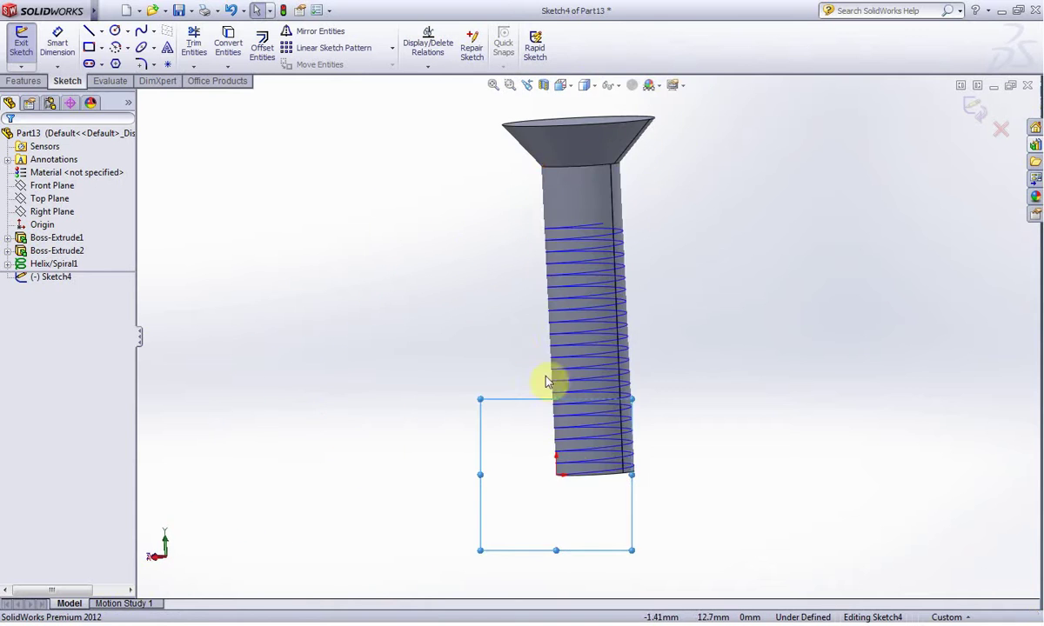
scroll(570, 487, "down", 5)
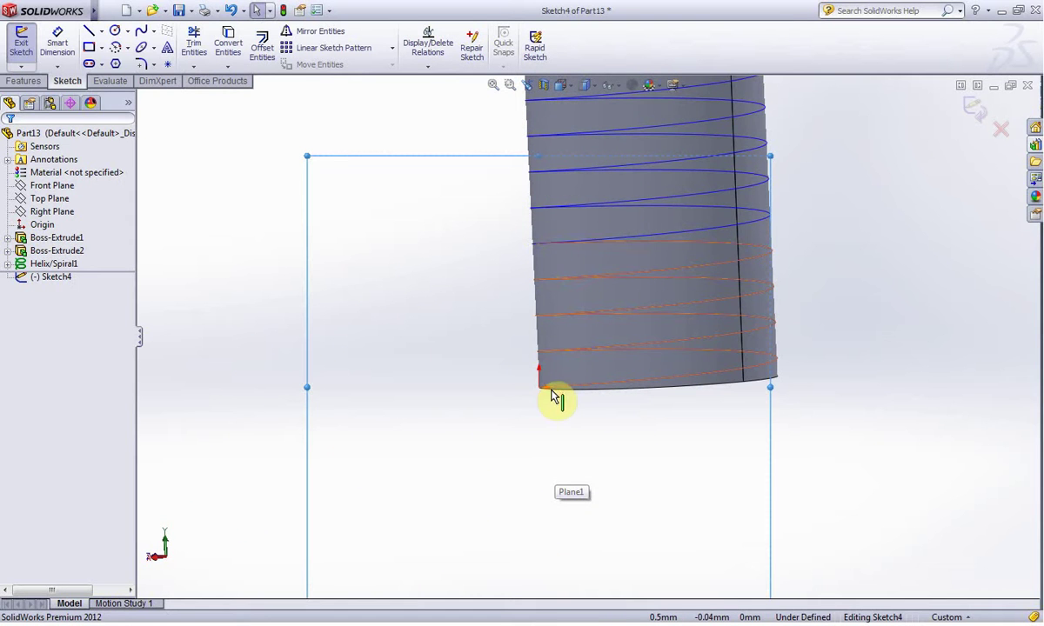
scroll(539, 417, "down", 1)
scroll(599, 416, "down", 2)
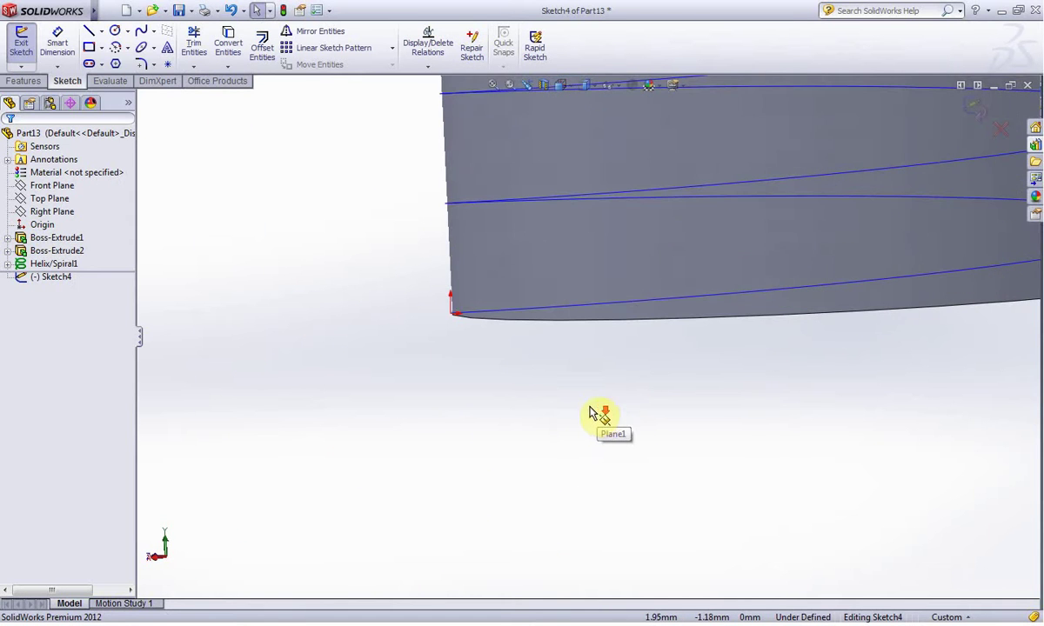
- Draw a 0.74 mm vertical line up from the shaft's bottom corner
left_click(89, 30)
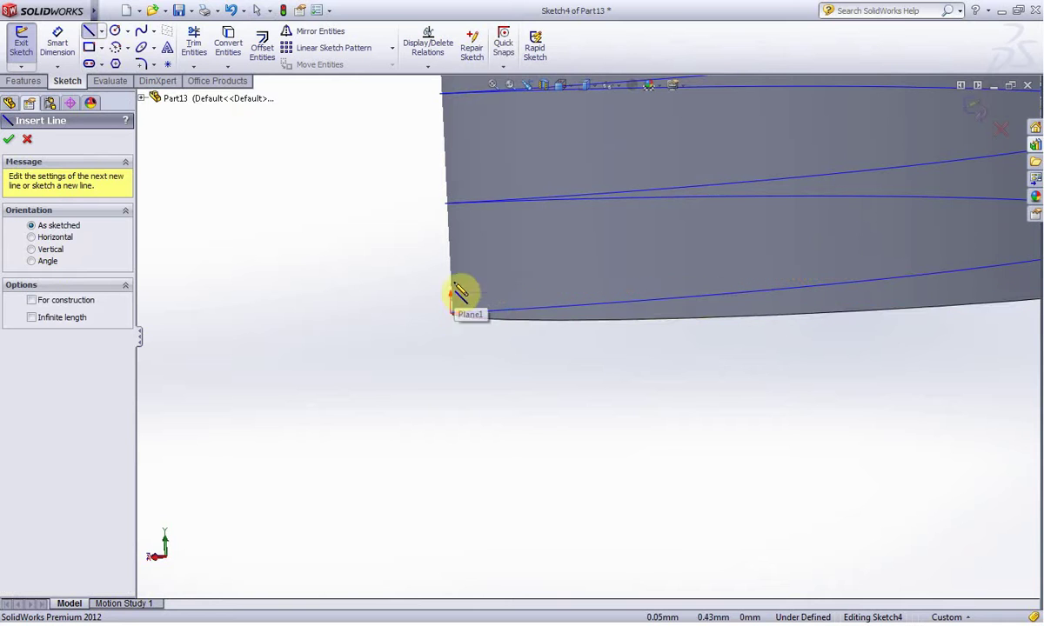
left_click(451, 314)
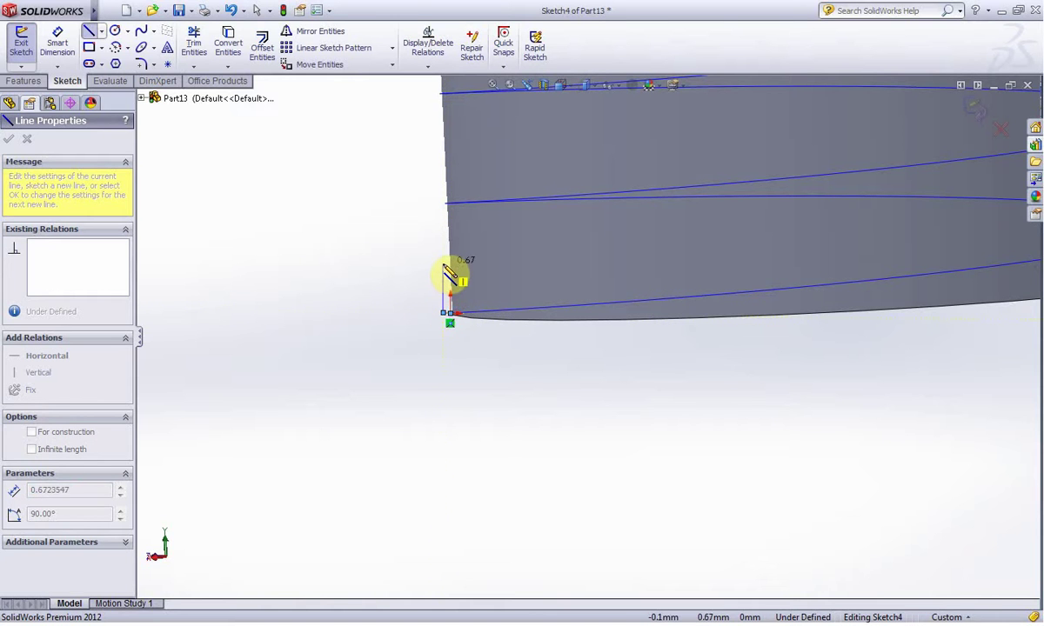
left_click(443, 264)
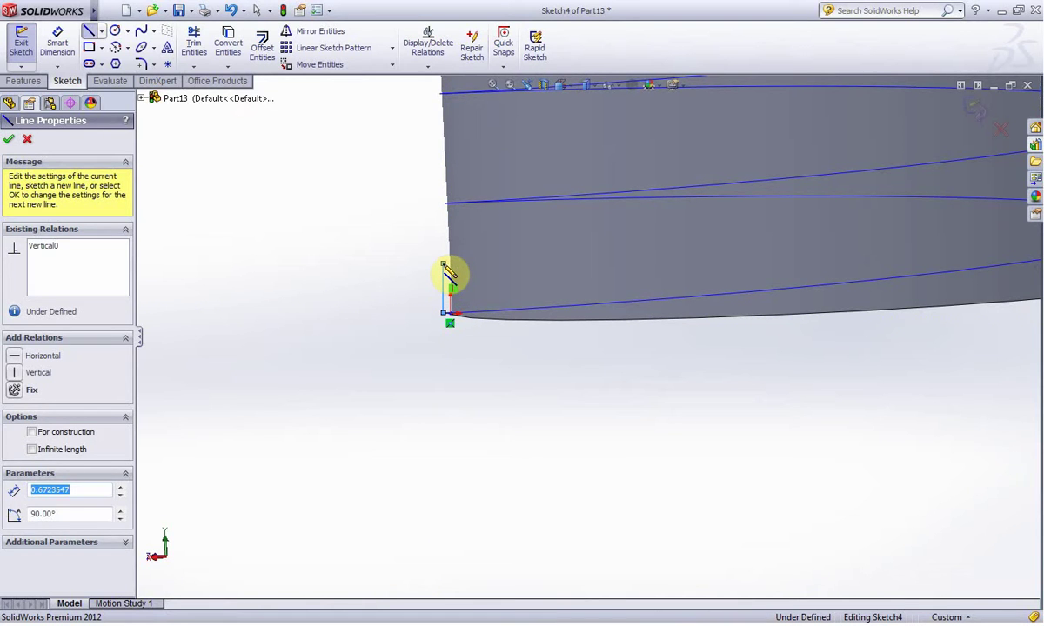
type("0.78894844")
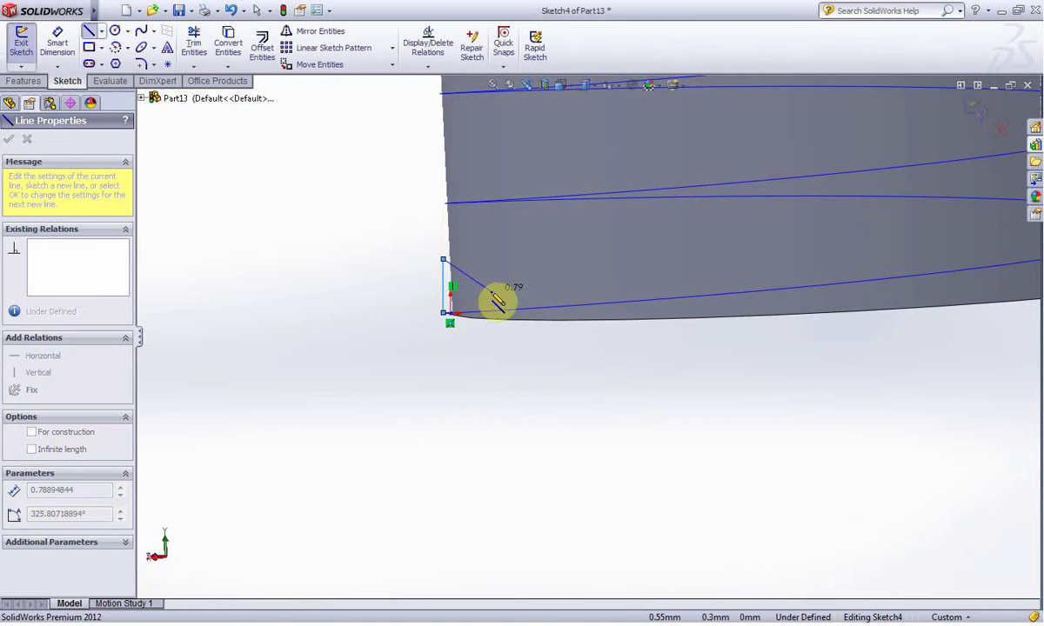
key("Escape")
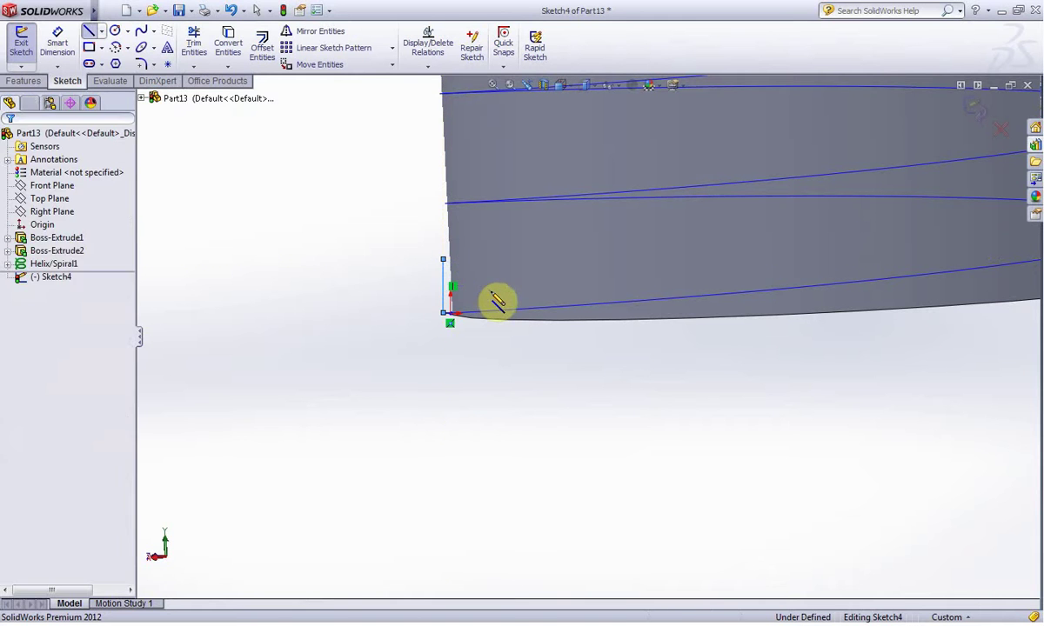
- Draw the 1.50 mm horizontal line out along the shaft's bottom from the corner
left_click(89, 32)
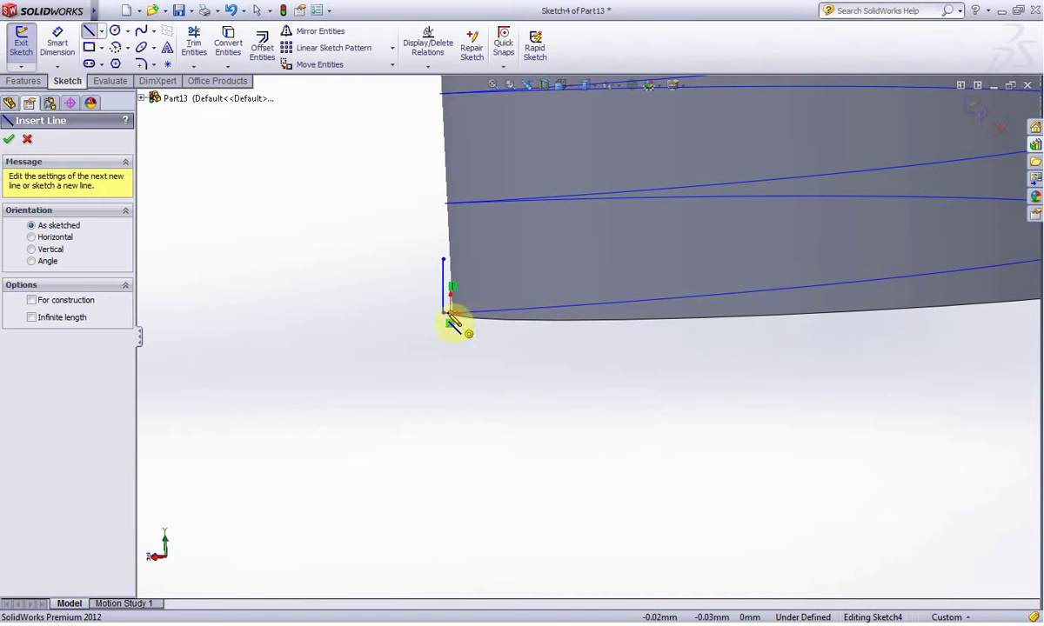
left_click(448, 315)
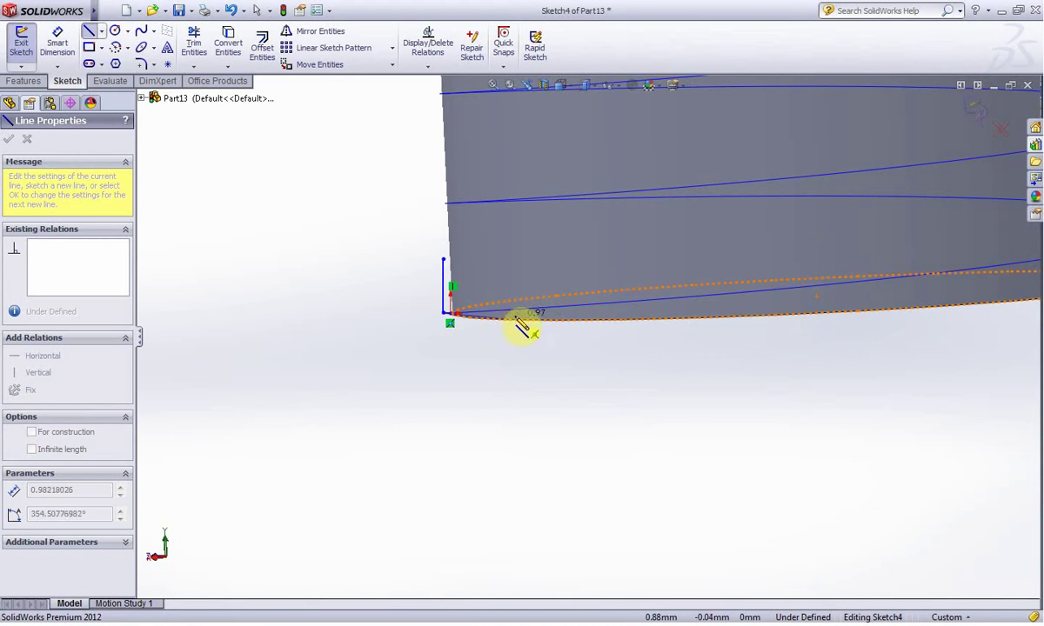
left_click(521, 314)
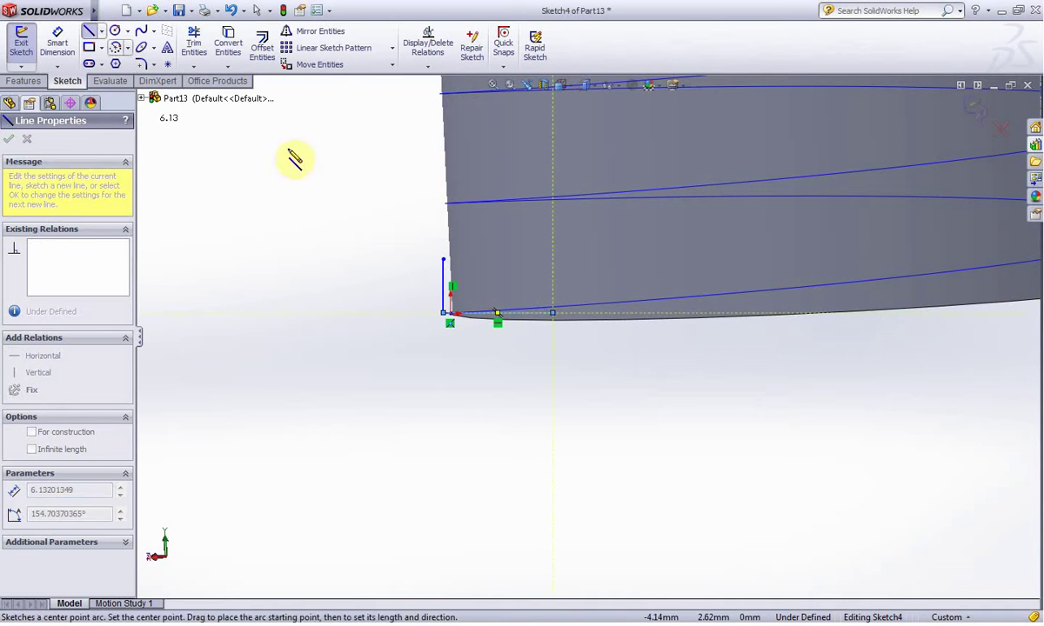
key("Escape")
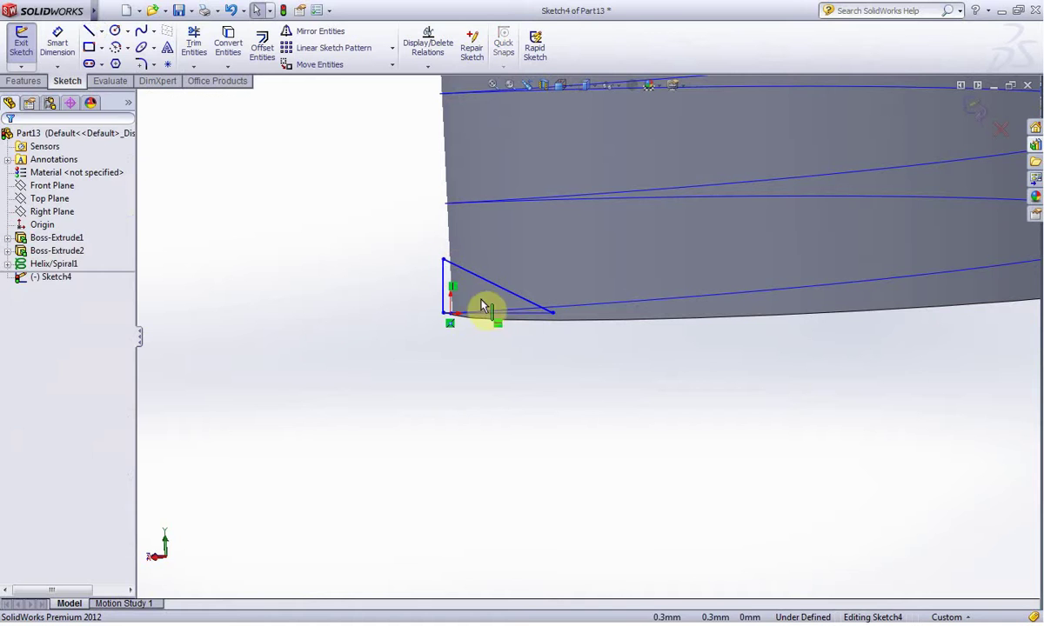
left_click(87, 30)
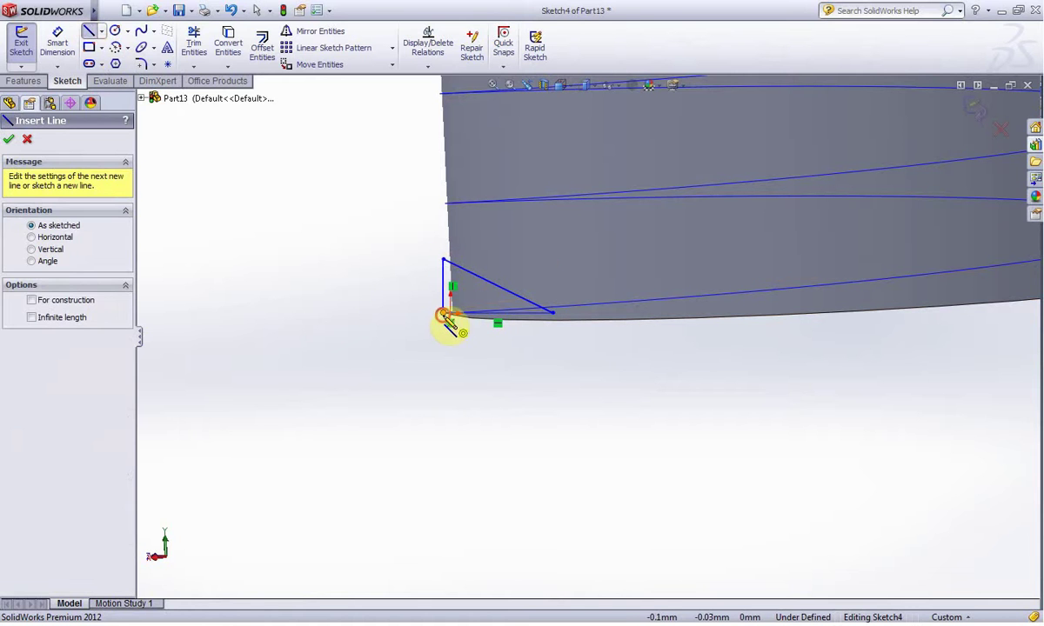
left_click(444, 314)
key("Escape")
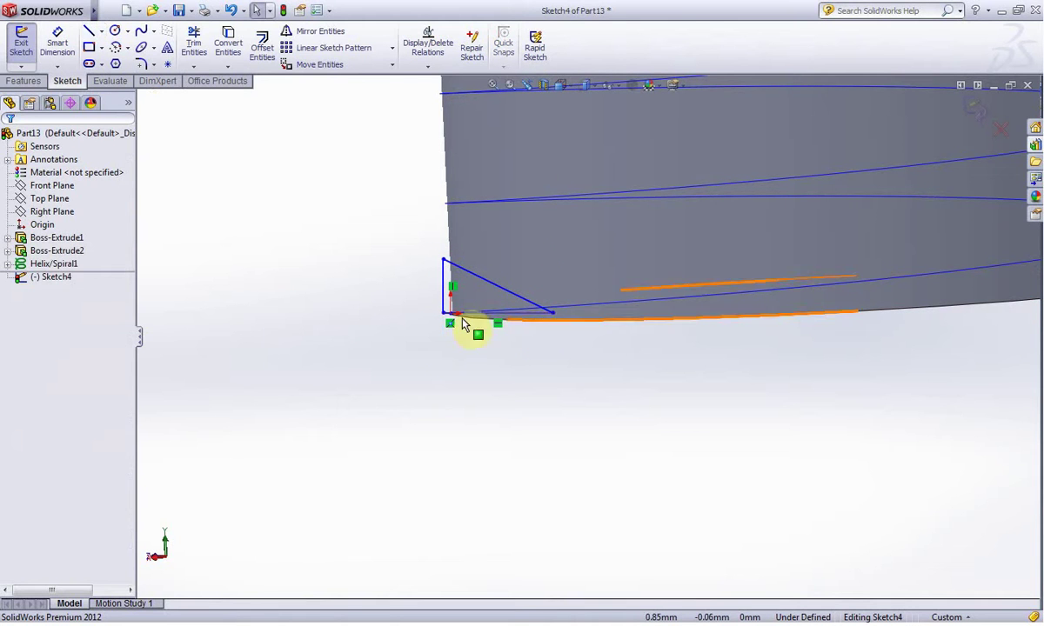
- Draw a 0.74 mm line down from the corner and close the triangle at the apex
left_click(90, 47)
left_click(88, 30)
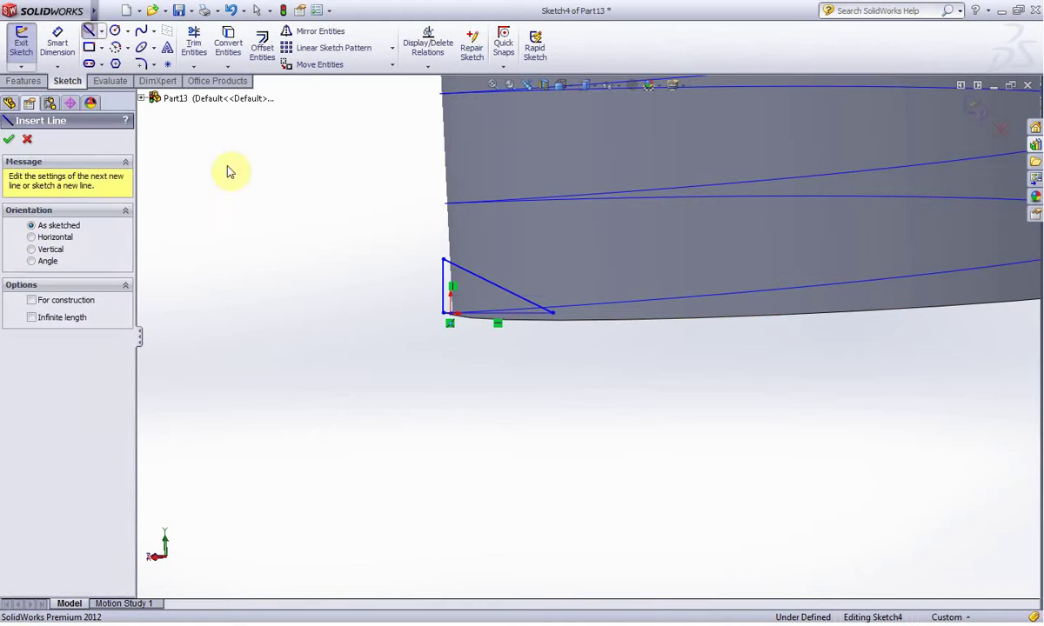
left_click(443, 356)
type("0.74")
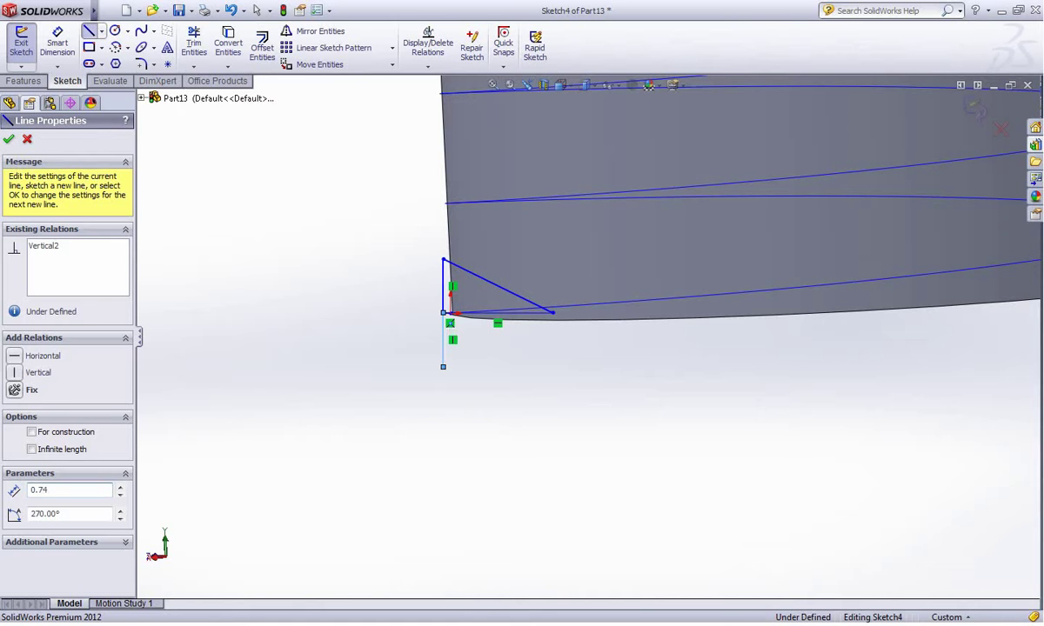
left_click(443, 366)
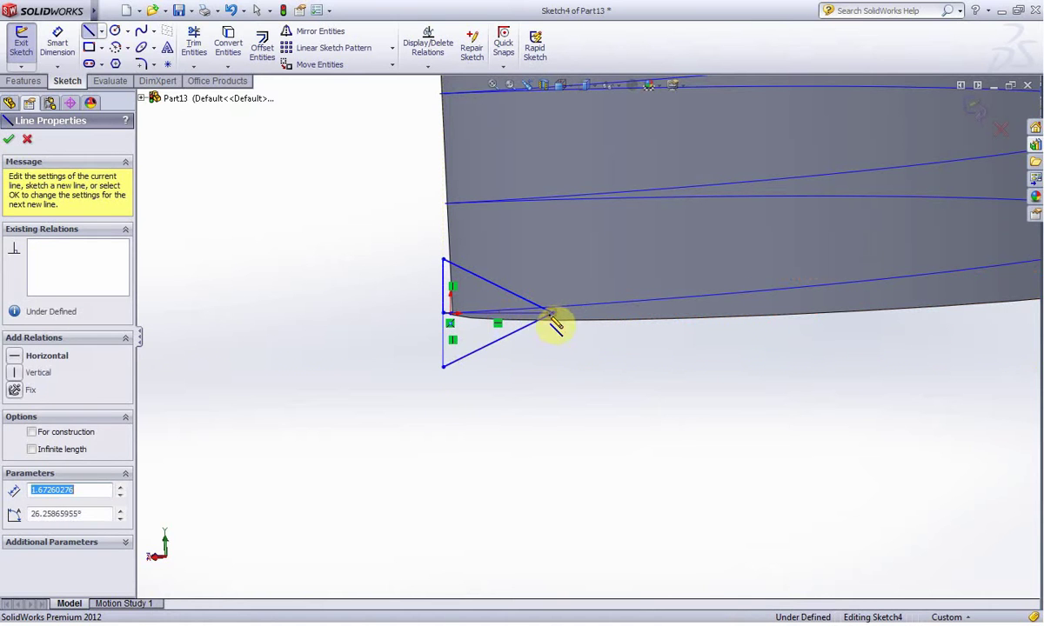
left_click(550, 313)
key("Escape")
- Inspect the triangle's sides, including the 1.50 line and the tiny 0.10 corner line
left_click(446, 294)
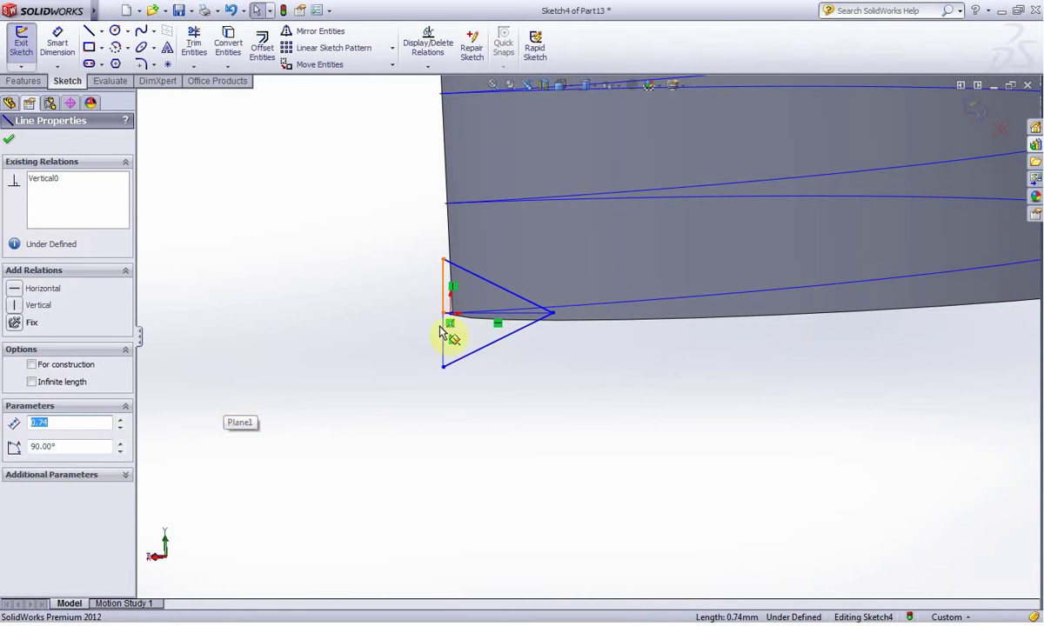
left_click(522, 316)
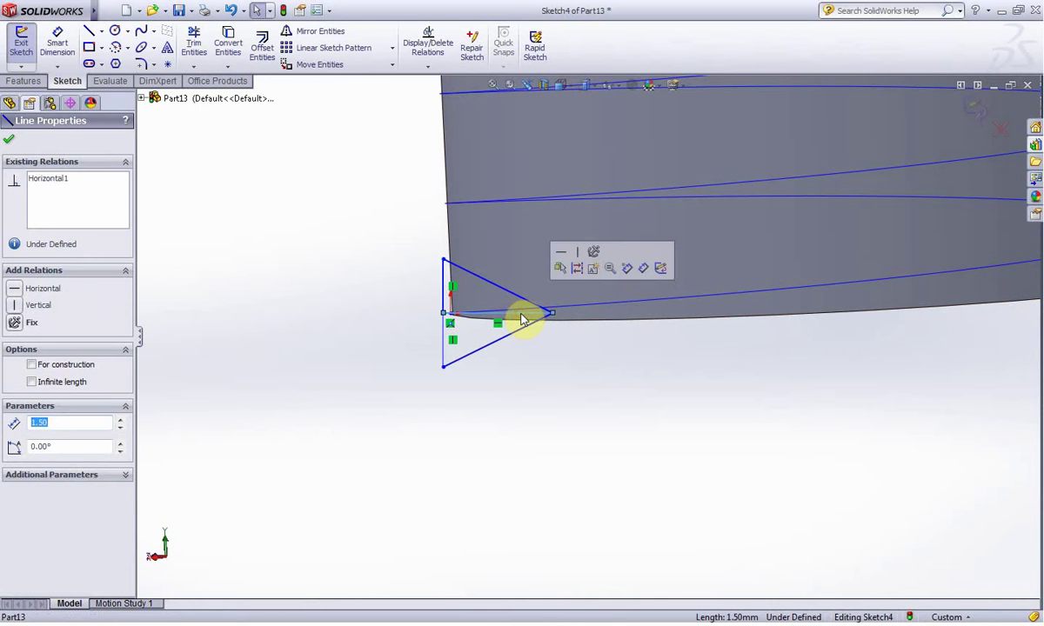
key("Escape")
scroll(435, 313, "down", 2)
scroll(461, 326, "down", 2)
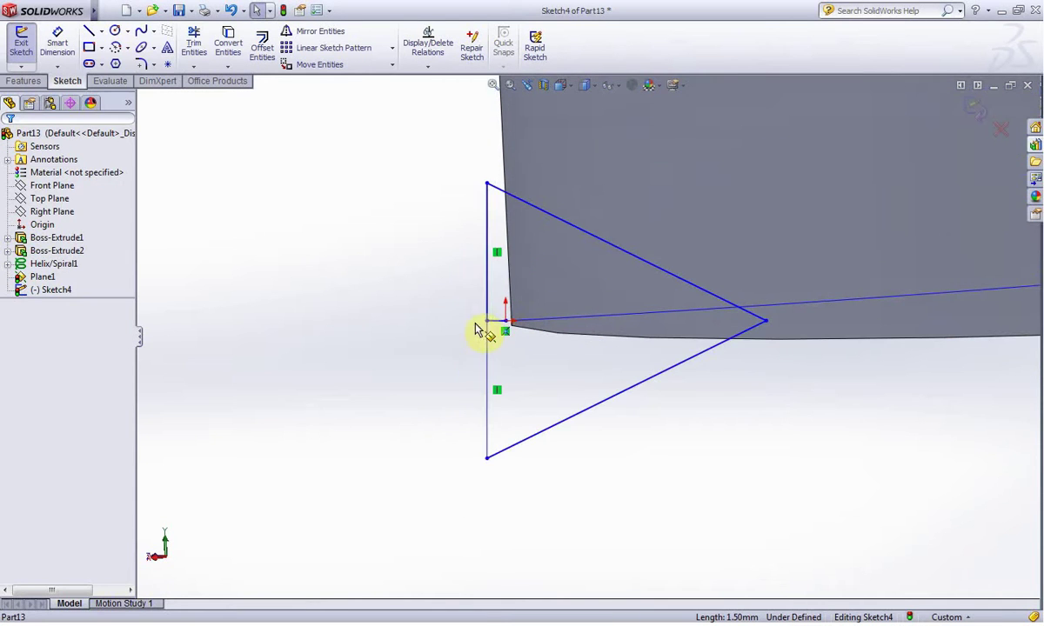
left_click(494, 329)
key("Escape")
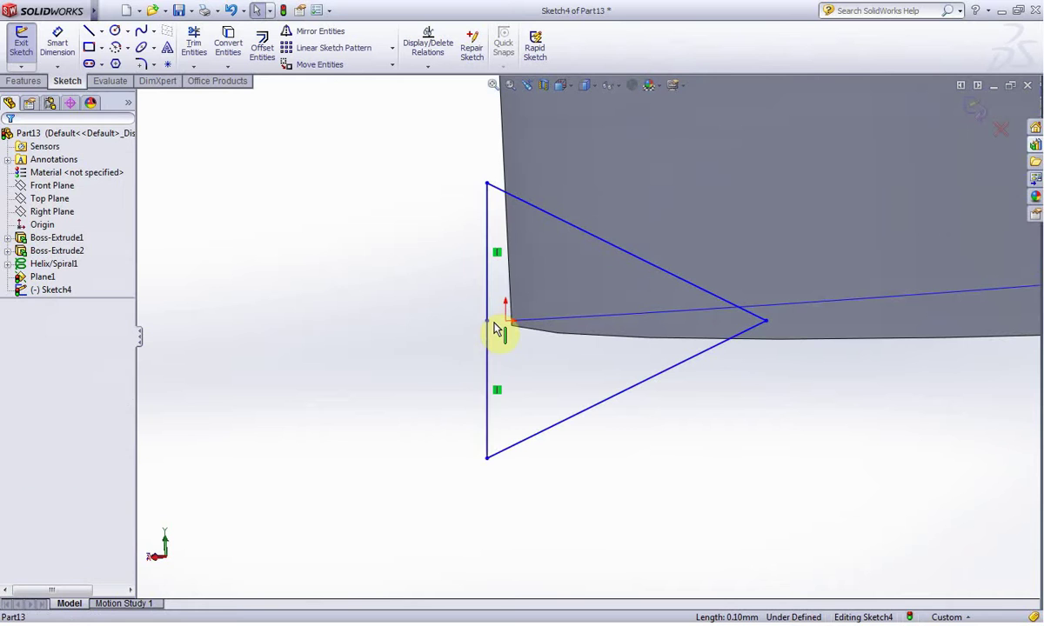
scroll(494, 328, "up", 1)
scroll(494, 328, "up", 3)
scroll(496, 330, "up", 1)
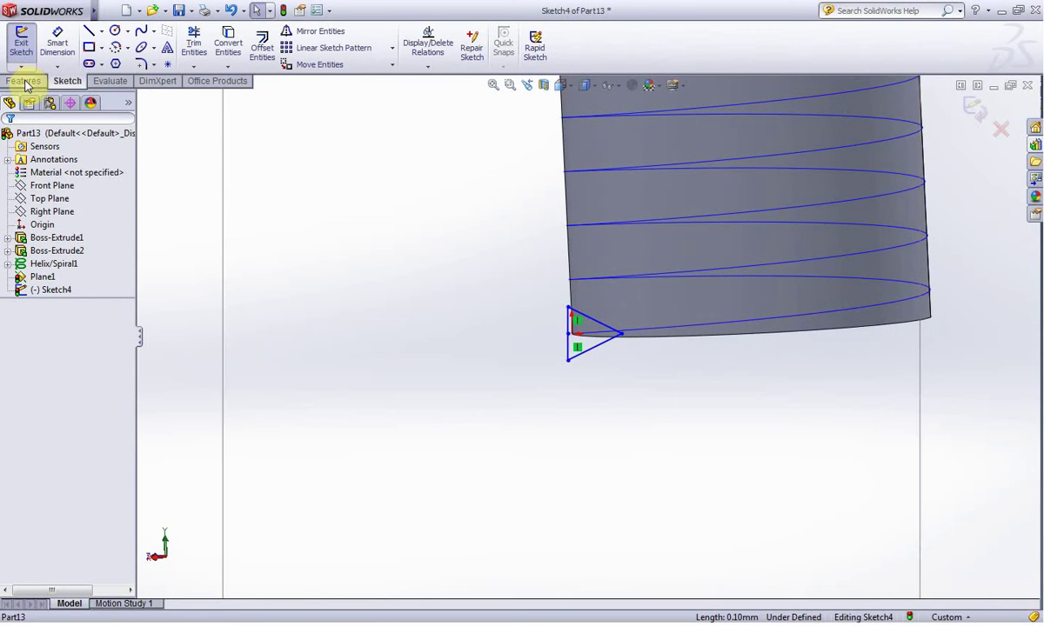
- Swept-cut the Sketch4 triangle along Helix/Spiral1 to form the thread
left_click(21, 44)
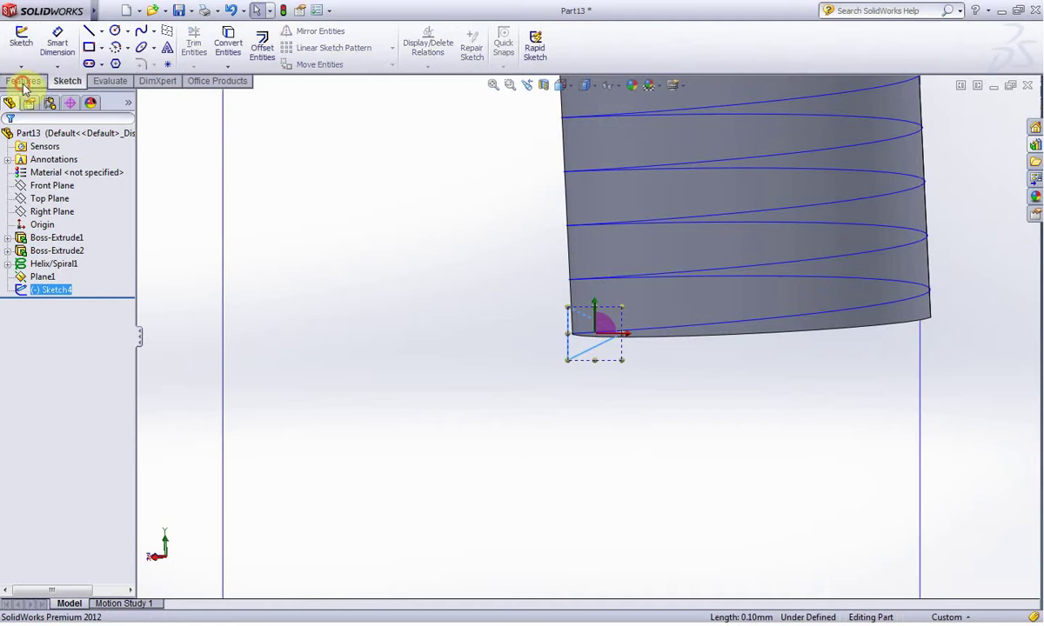
left_click(23, 80)
left_click(338, 37)
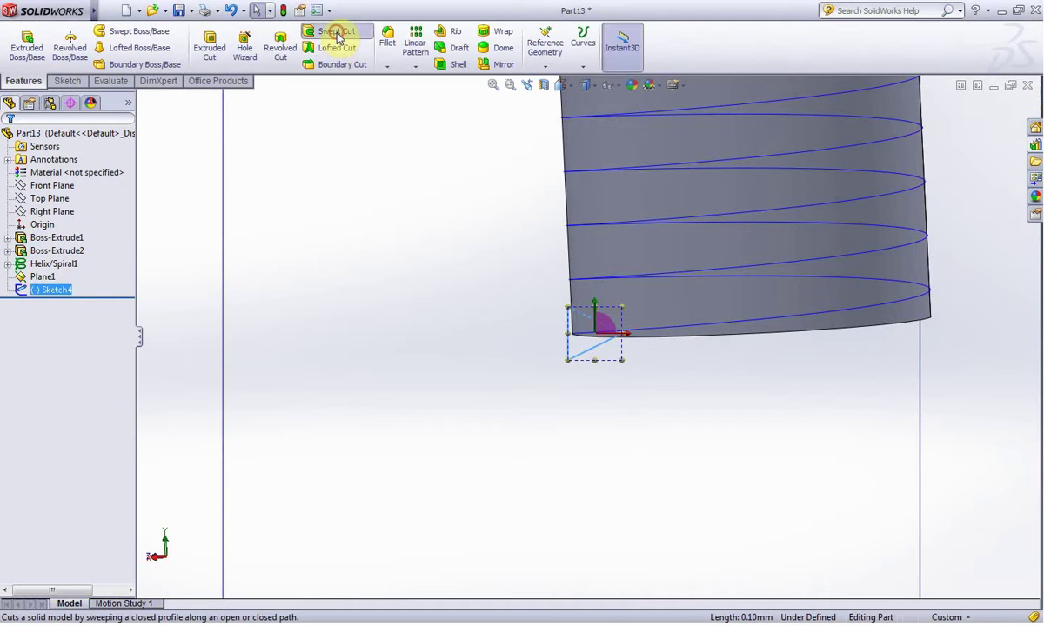
left_click(73, 207)
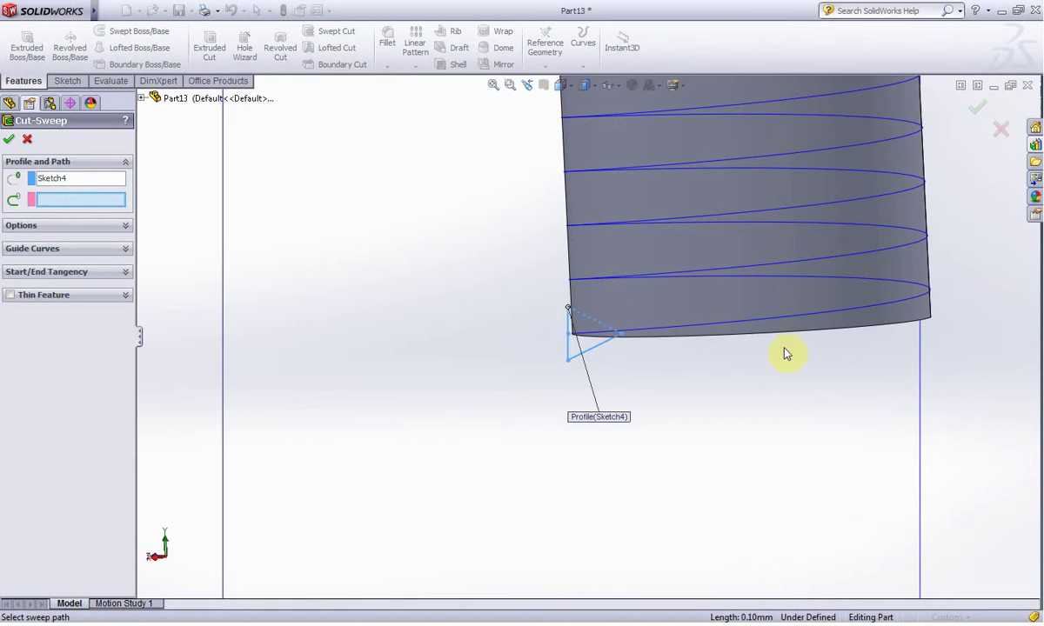
left_click(738, 323)
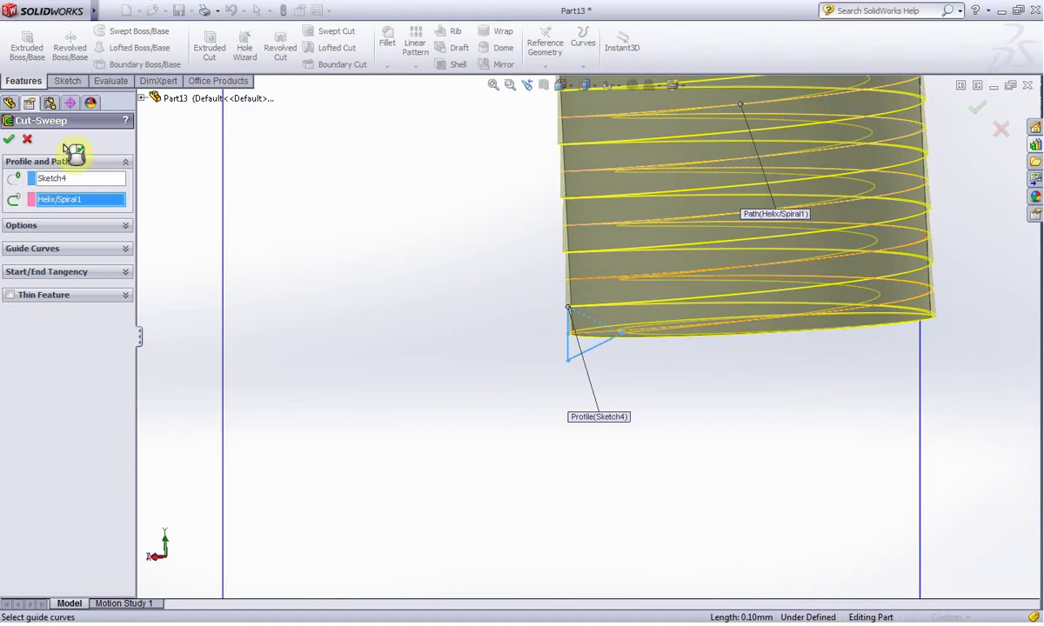
left_click(8, 140)
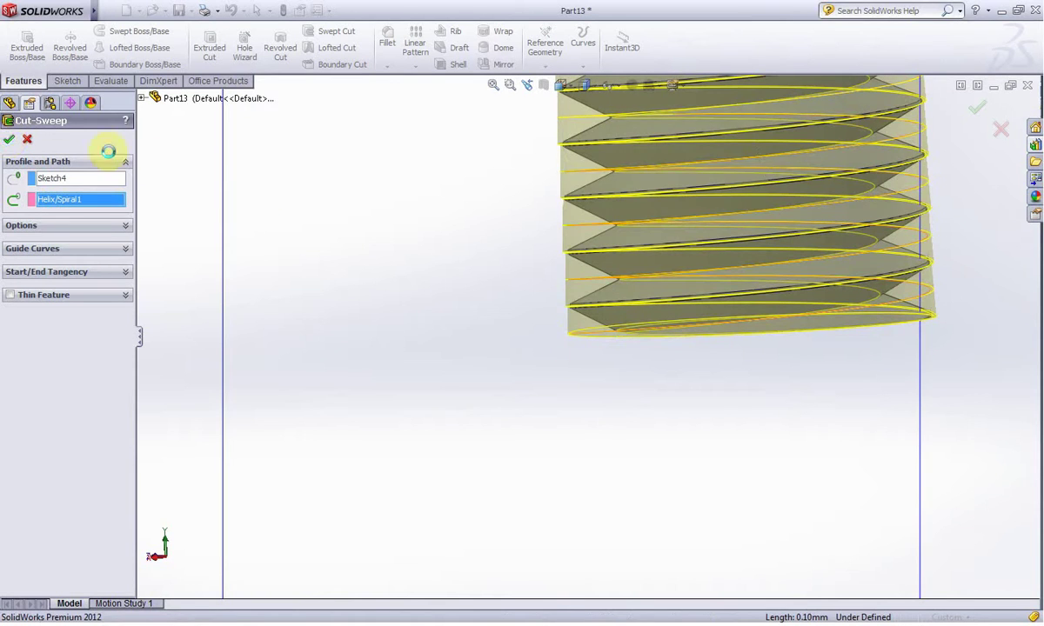
left_click(417, 282)
- Select Plane1, zoom out and orbit the whole screw so the head's top face points toward the viewer
left_click(415, 201)
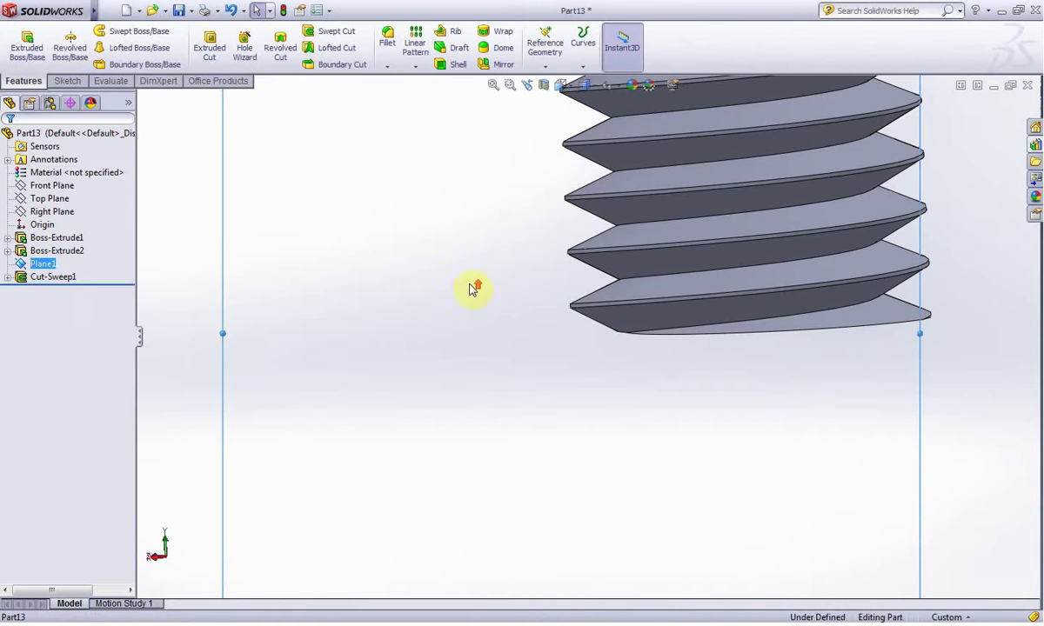
scroll(474, 305, "up", 3)
scroll(487, 291, "up", 3)
scroll(604, 182, "down", 2)
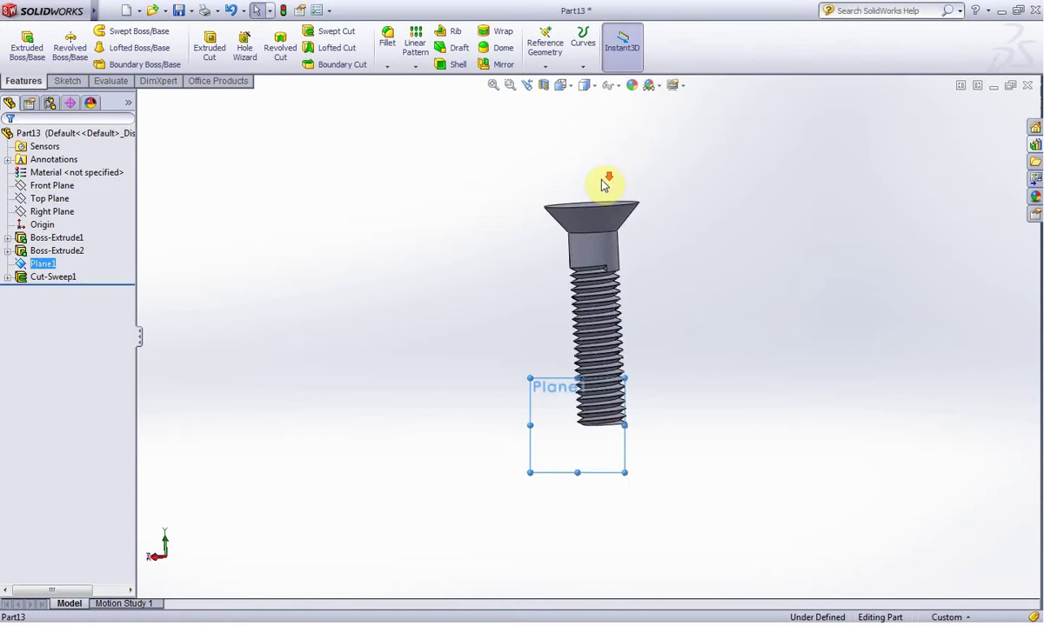
scroll(607, 193, "down", 1)
scroll(607, 193, "down", 1)
mouse_move(648, 247)
middle_mouse_down()
mouse_move(641, 365)
mouse_move(620, 360)
middle_mouse_up()
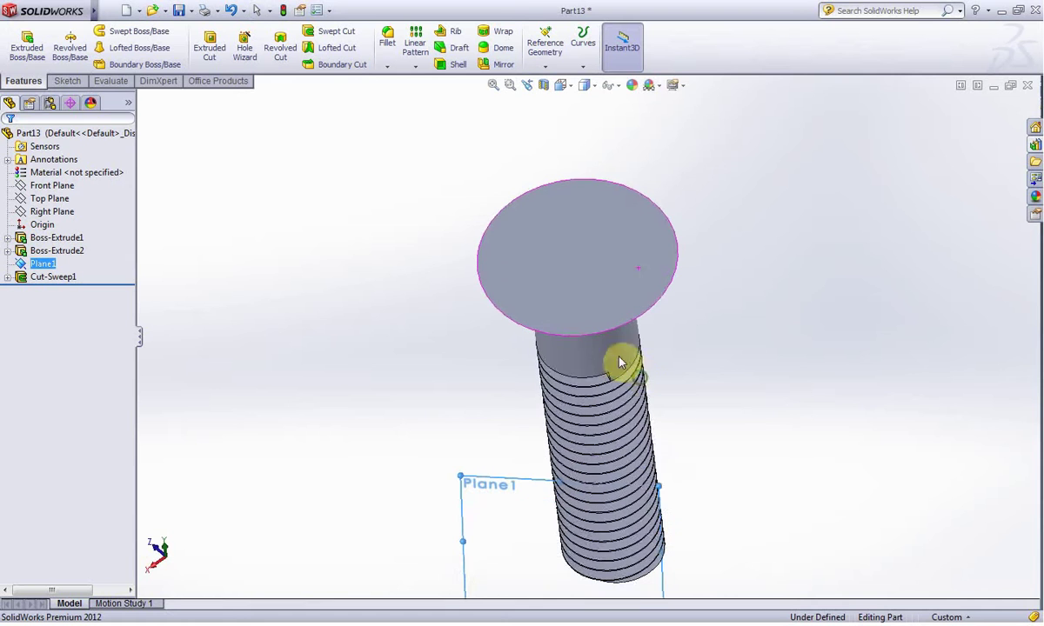
left_click(69, 81)
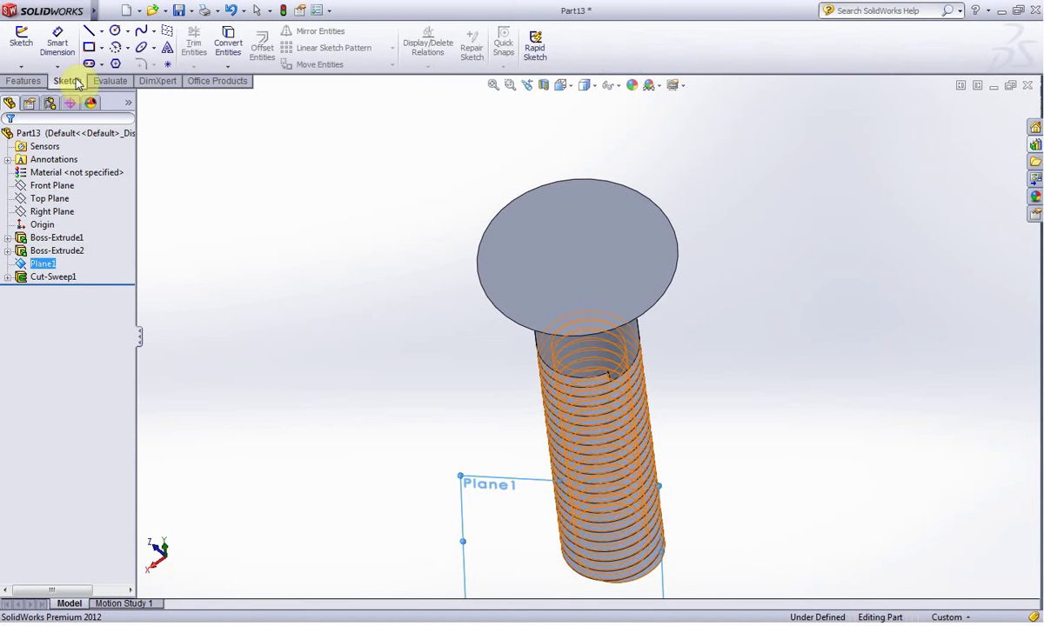
- Start a new sketch on the screw head's top face
left_click(19, 45)
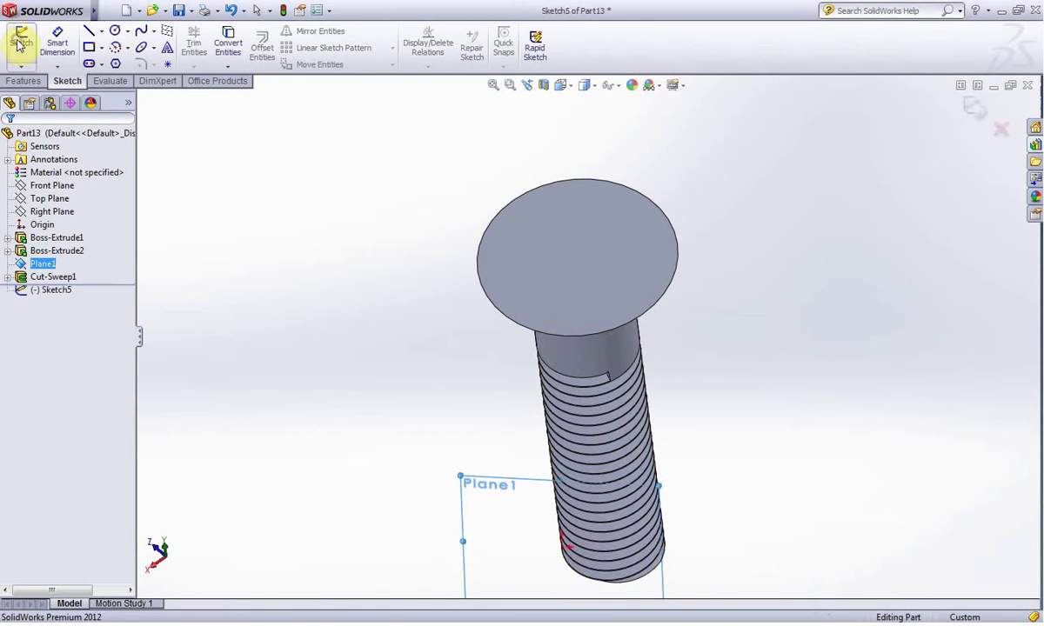
left_click(21, 43)
left_click(557, 211)
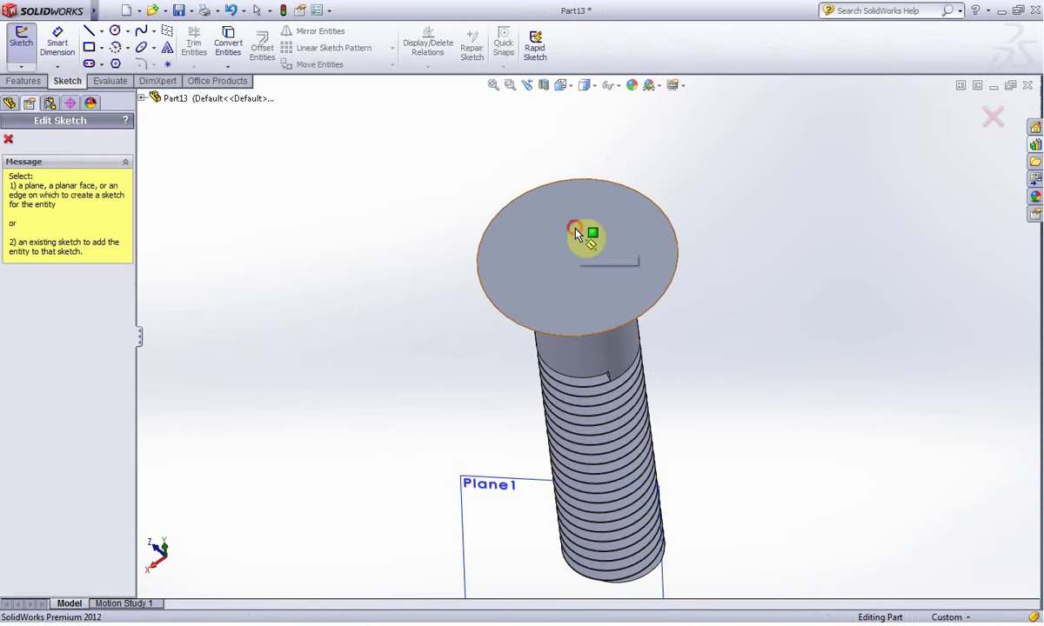
- Draw a 6-sided polygon centred on the head, 6.50 diameter, 0° rotation
left_click(115, 64)
double_click(31, 216)
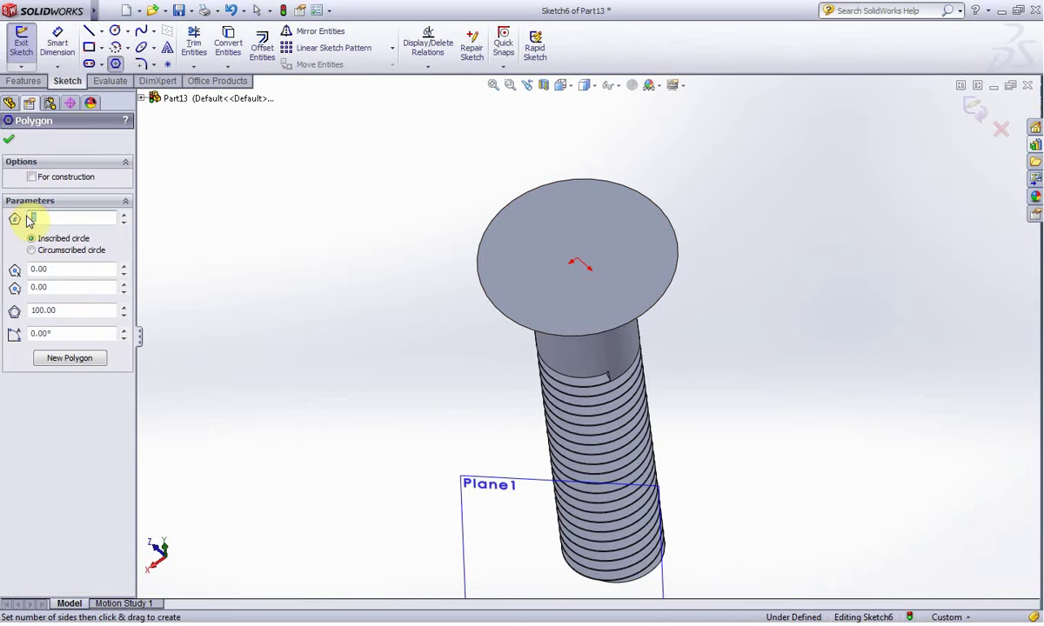
type("6")
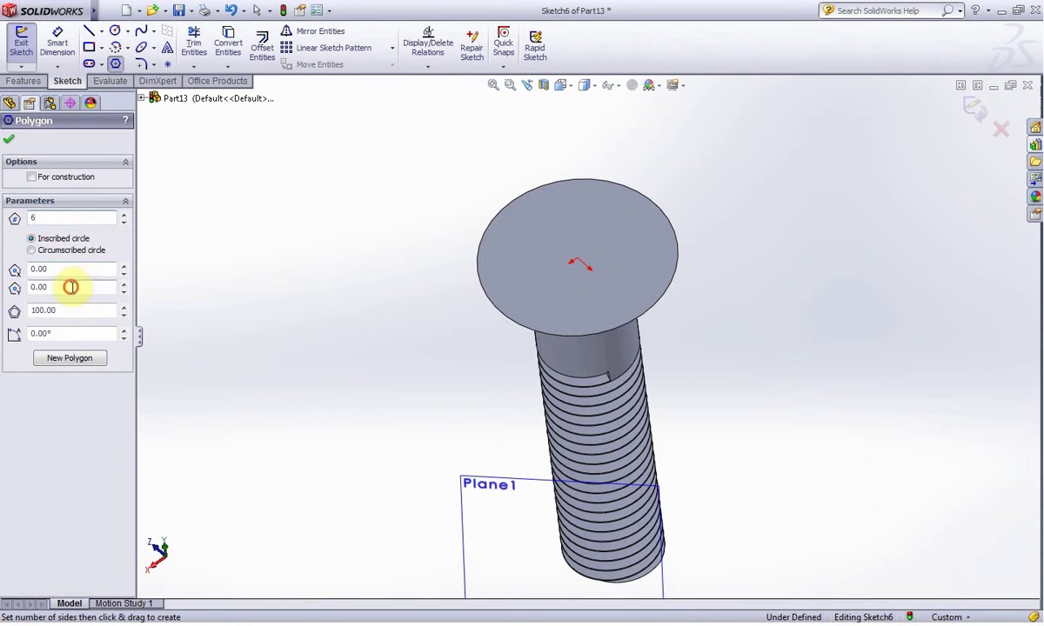
double_click(70, 287)
type("6.5")
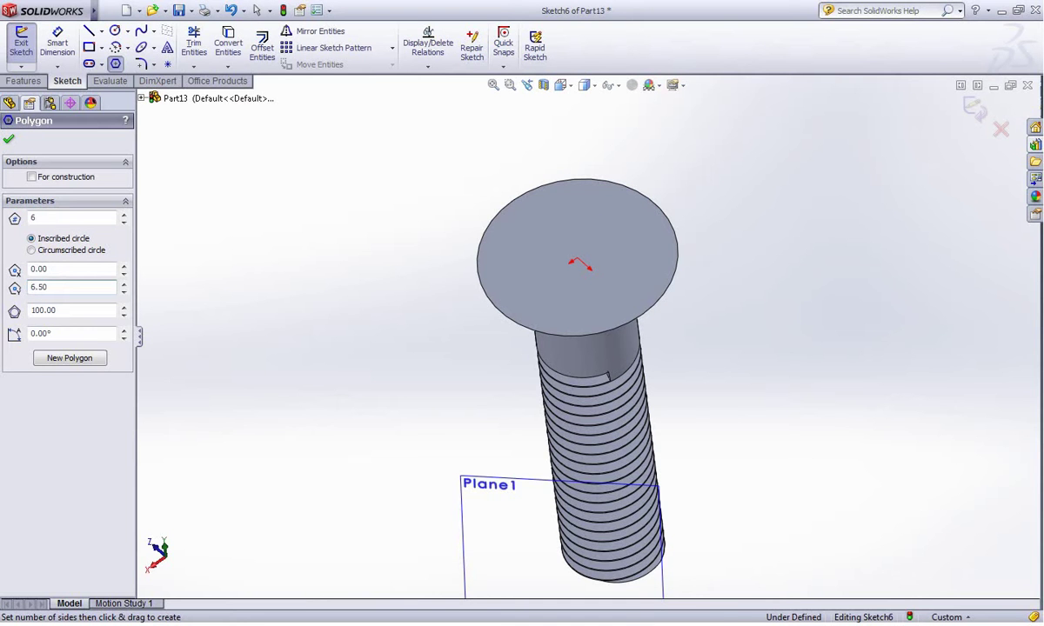
left_click_drag(575, 259, 572, 300)
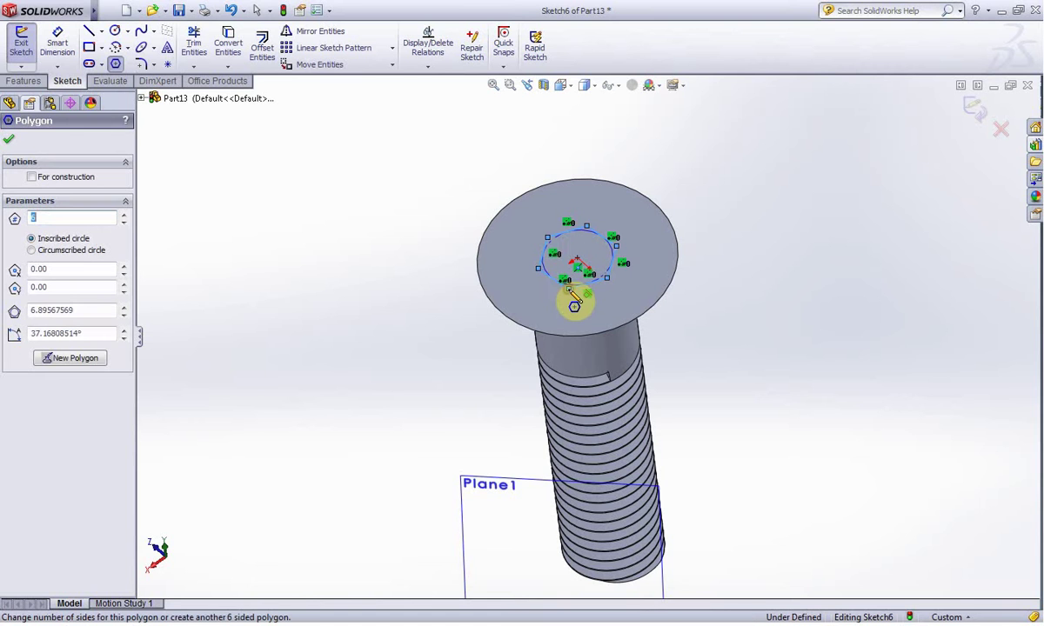
double_click(87, 313)
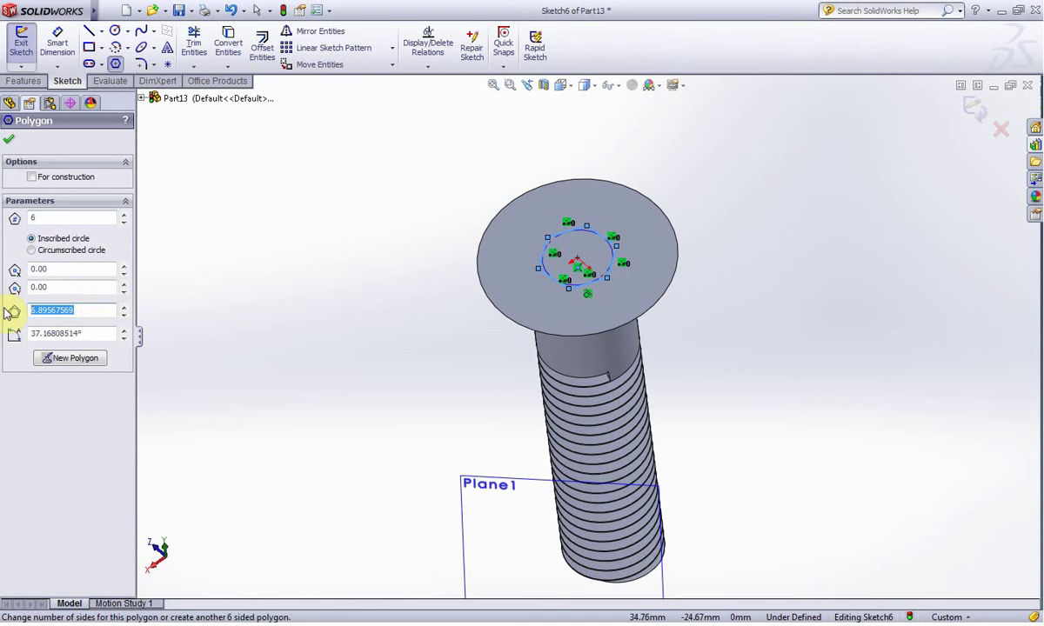
type("6.5")
type("5.5")
key("Return")
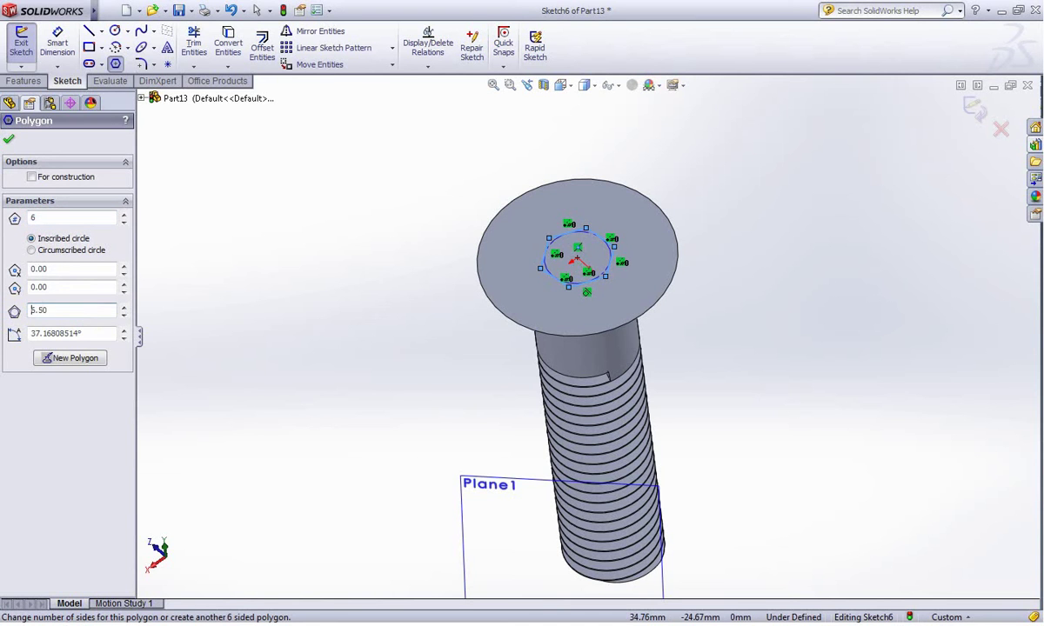
double_click(88, 333)
type("0")
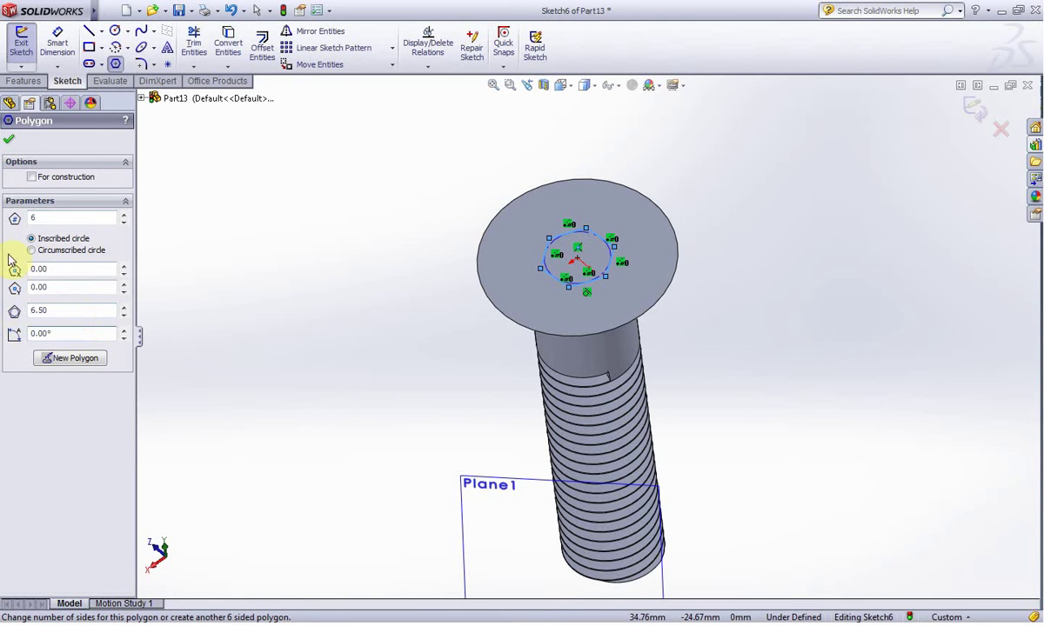
left_click(9, 139)
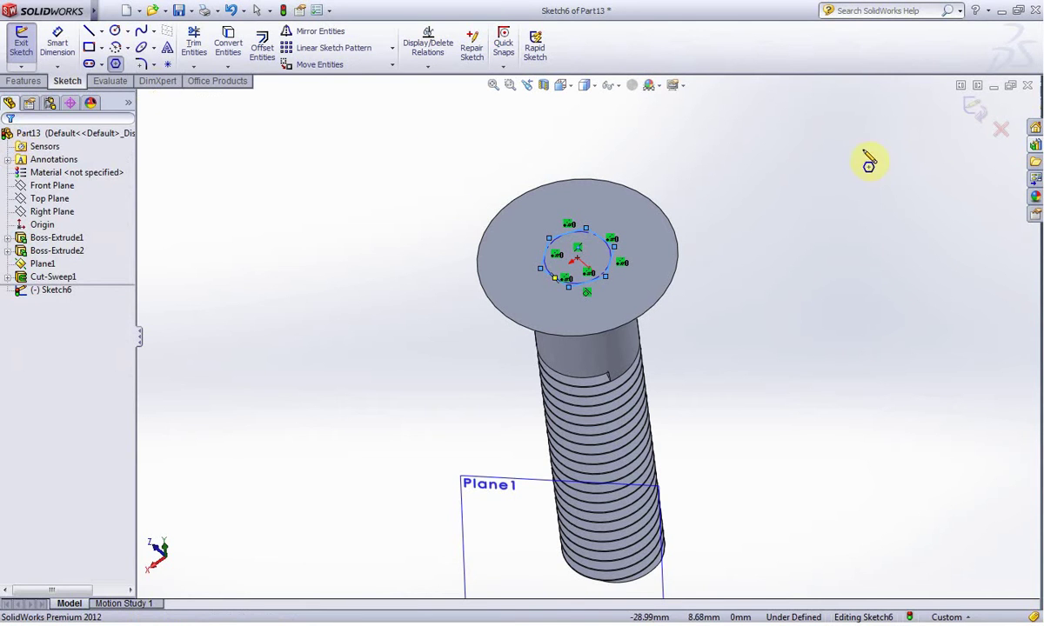
left_click(35, 80)
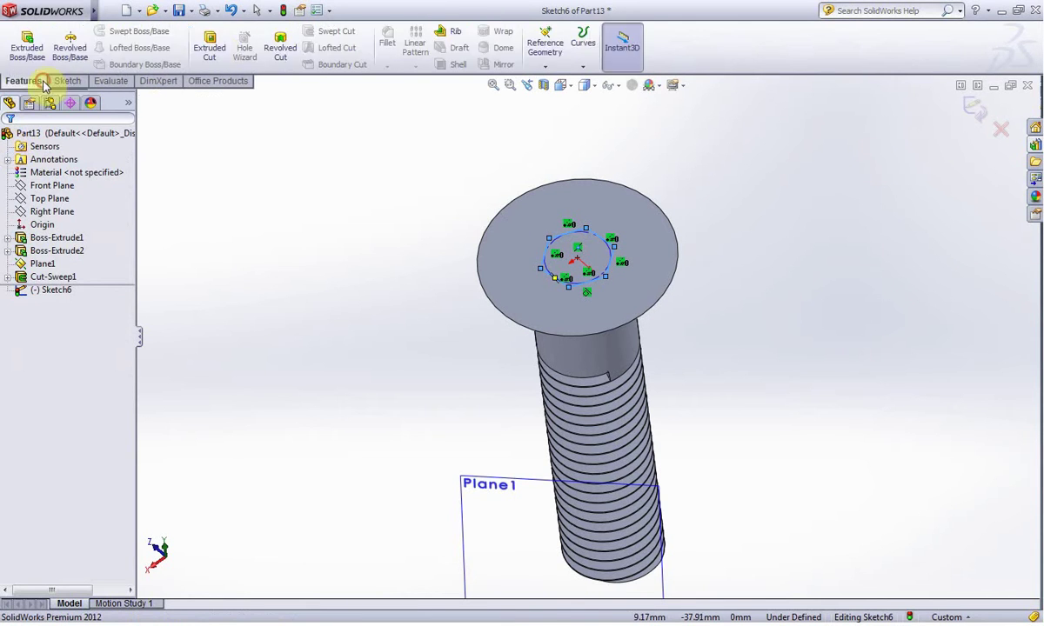
- Extrude-cut the hexagon 4 mm blind into the head to form the socket recess
left_click(209, 45)
type("4.40mm")
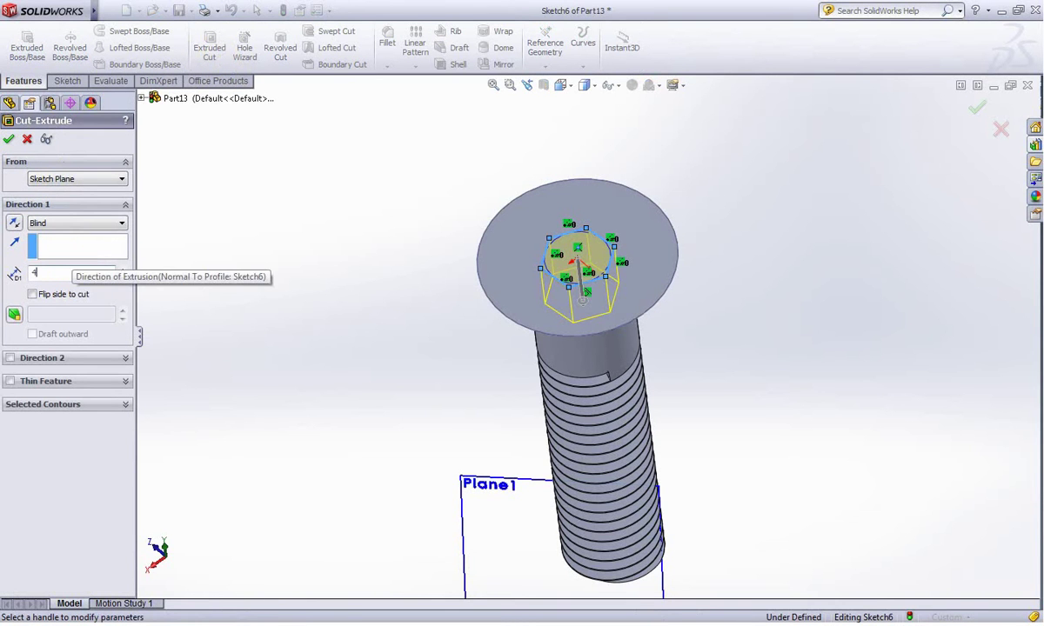
left_click(9, 139)
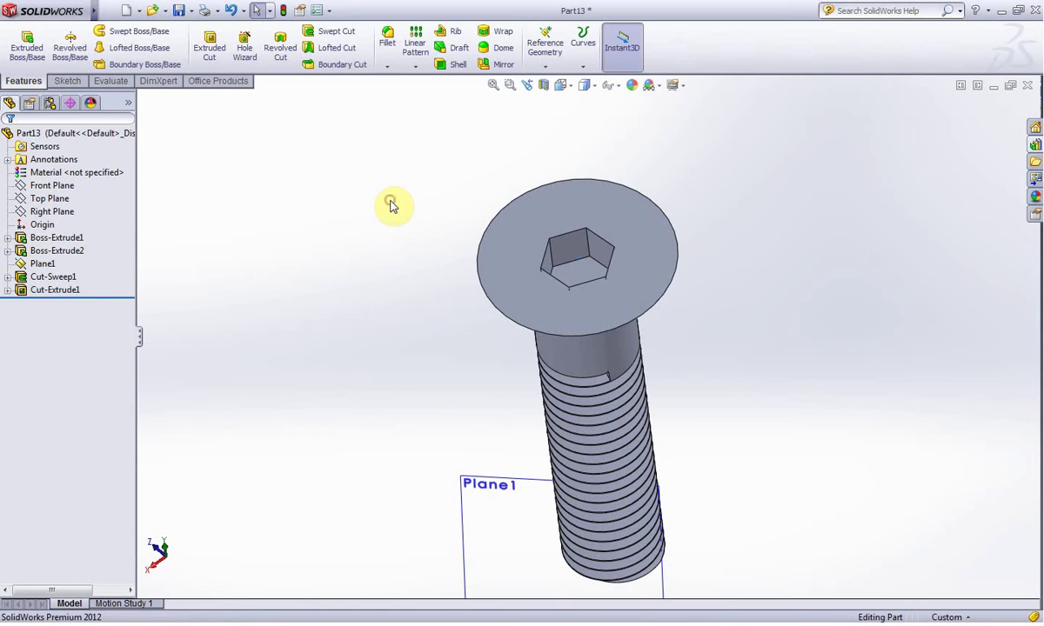
middle_click_drag(405, 249, 426, 224)
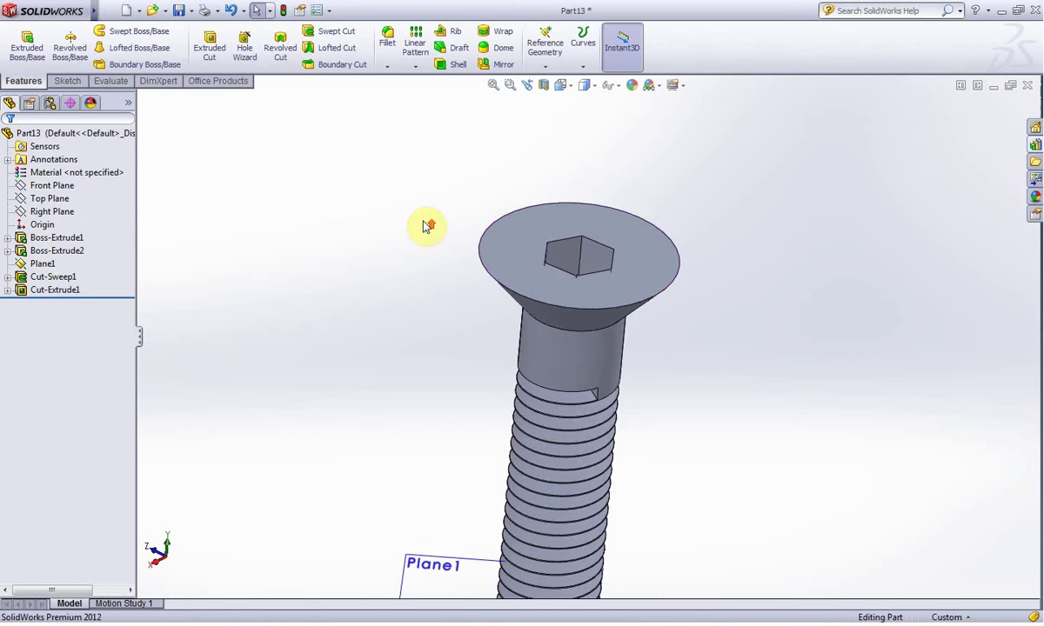